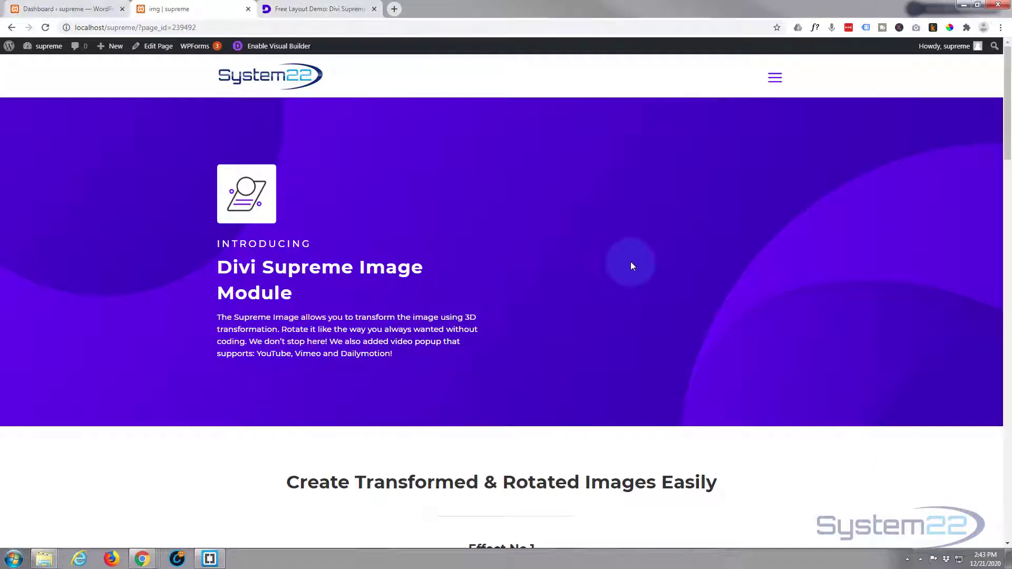
Scroll down the demo page to the aurora image in the Image Overlay section.
{"action": "scroll", "coordinate": [631, 263], "scroll_direction": "down", "scroll_amount": 4}
{"action": "scroll", "coordinate": [634, 261], "scroll_direction": "down", "scroll_amount": 3}
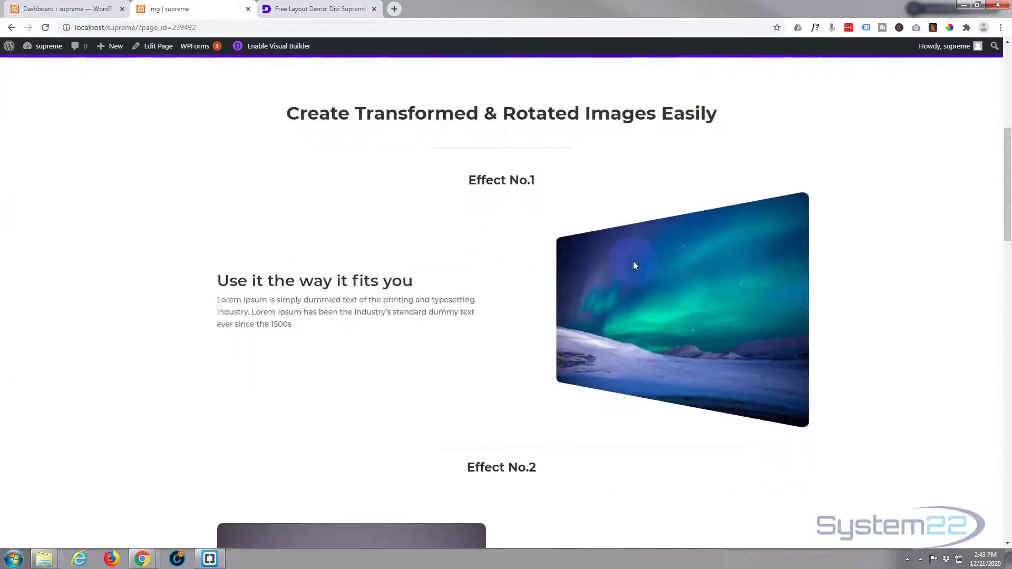
{"action": "scroll", "coordinate": [618, 256], "scroll_direction": "down", "scroll_amount": 6}
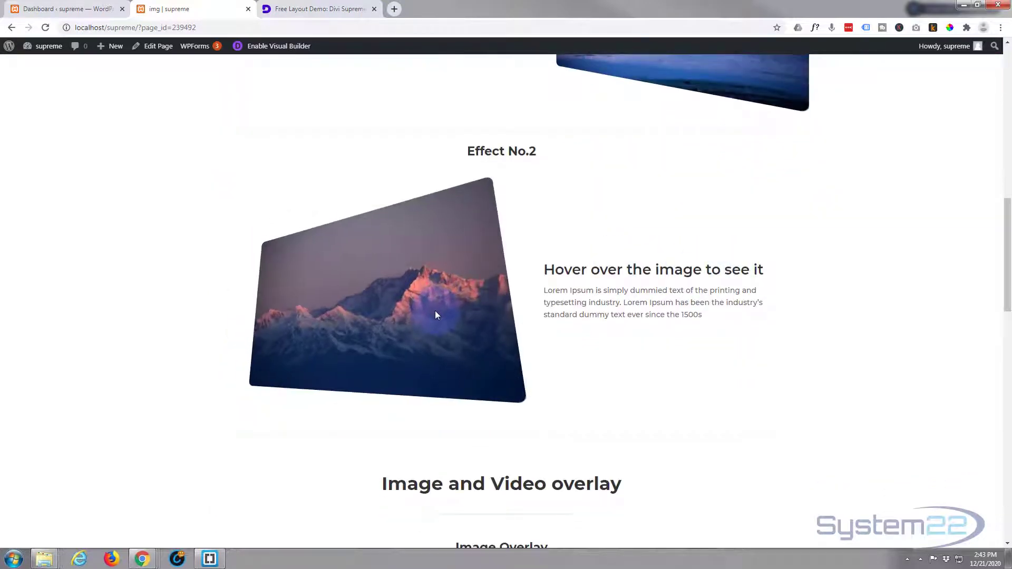
{"action": "scroll", "coordinate": [613, 276], "scroll_direction": "down", "scroll_amount": 7}
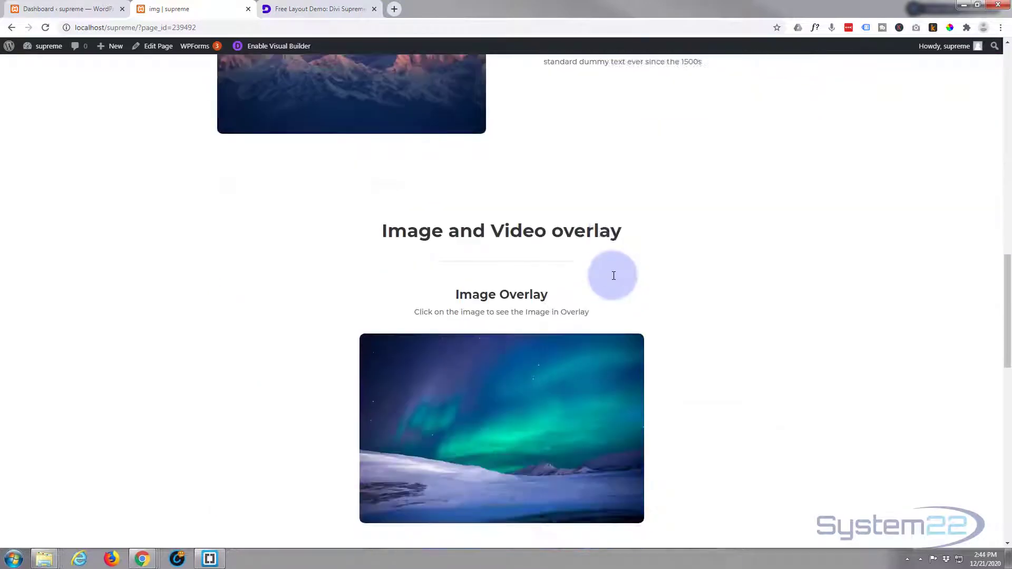
Close the aurora lightbox, then preview the mountain image enlarged and close it.
{"action": "left_click", "coordinate": [448, 311]}
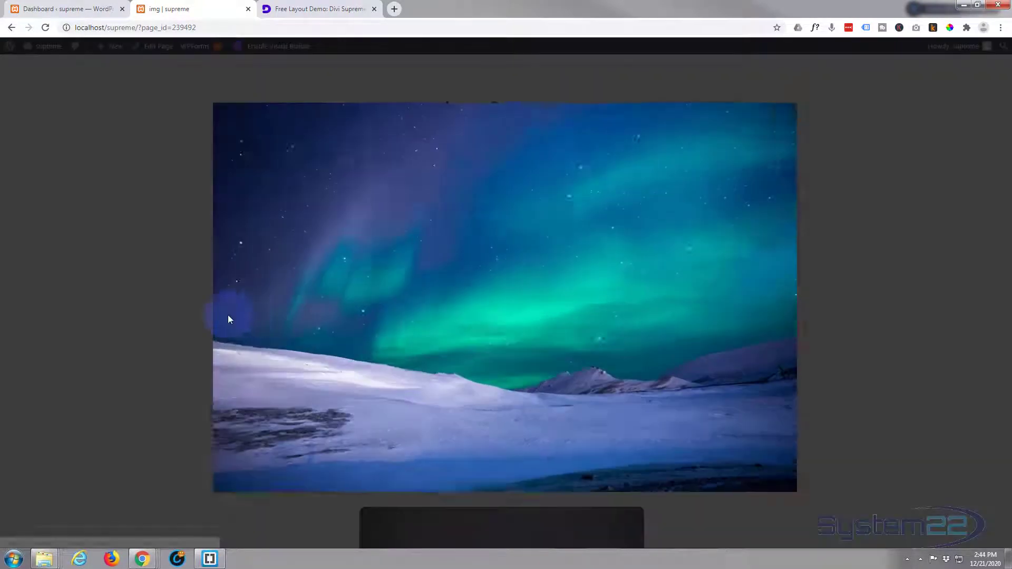
{"action": "left_click", "coordinate": [167, 316]}
{"action": "scroll", "coordinate": [167, 314], "scroll_direction": "down", "scroll_amount": 7}
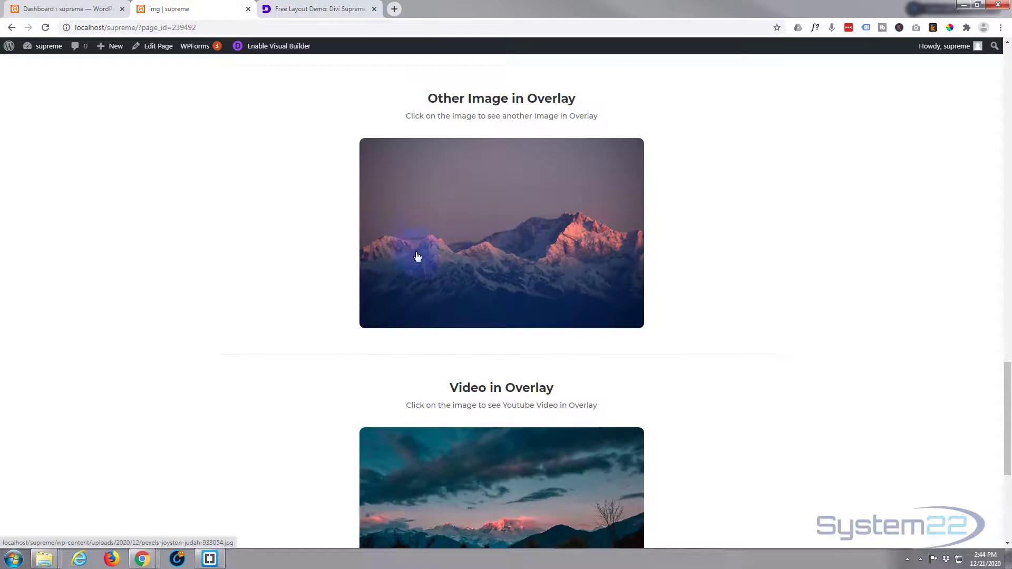
{"action": "left_click", "coordinate": [520, 267]}
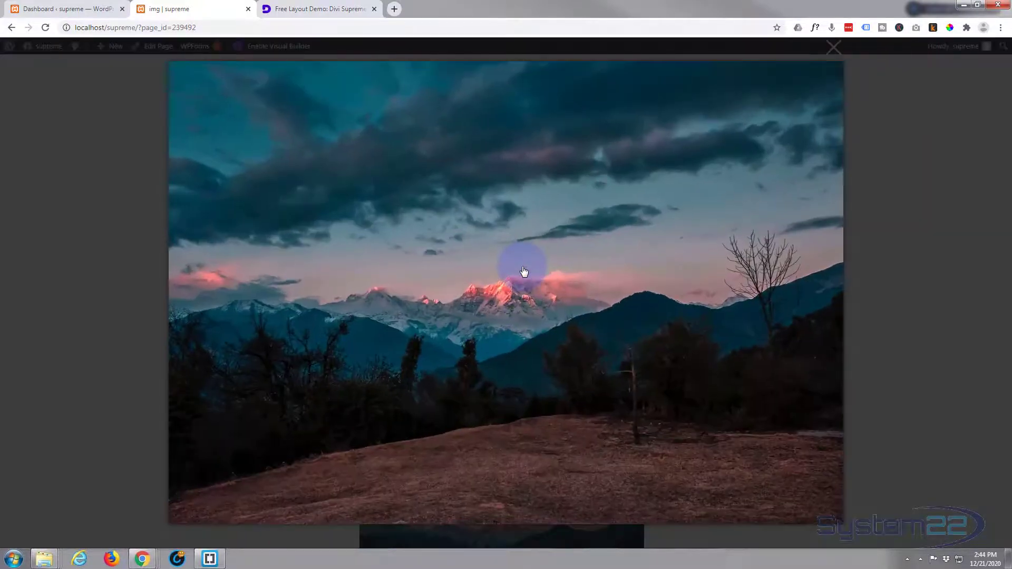
{"action": "left_click", "coordinate": [146, 265]}
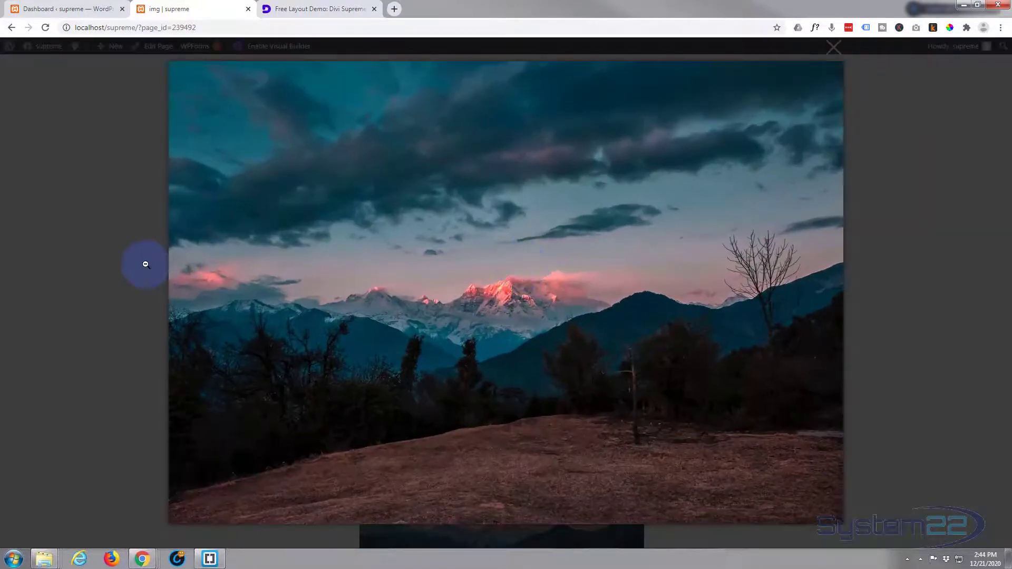
{"action": "left_click", "coordinate": [98, 246]}
Play the Divi YouTube video in the Video in Overlay popup, close it, and return up the page.
{"action": "scroll", "coordinate": [98, 246], "scroll_direction": "down", "scroll_amount": 5}
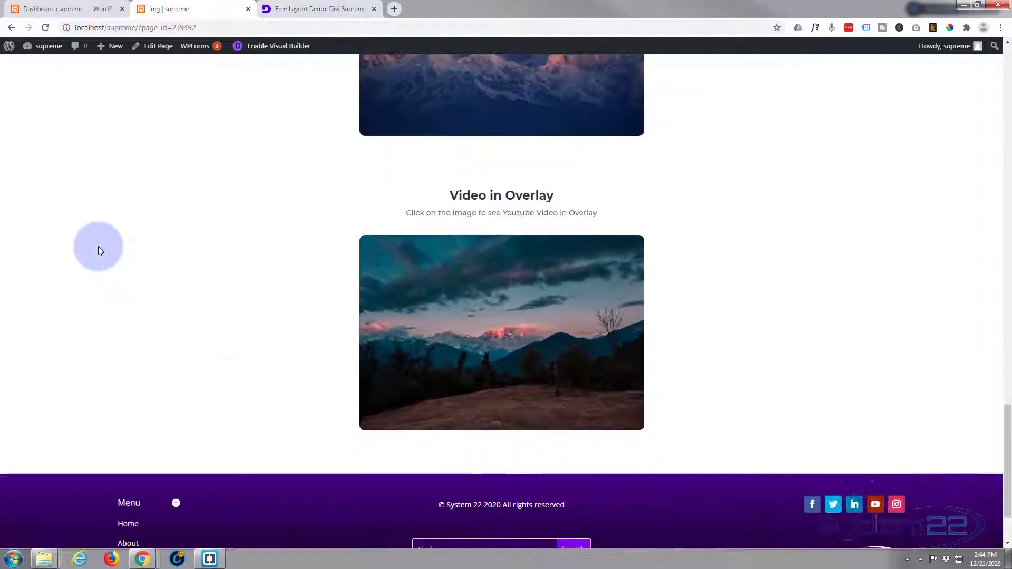
{"action": "scroll", "coordinate": [98, 246], "scroll_direction": "down", "scroll_amount": 1}
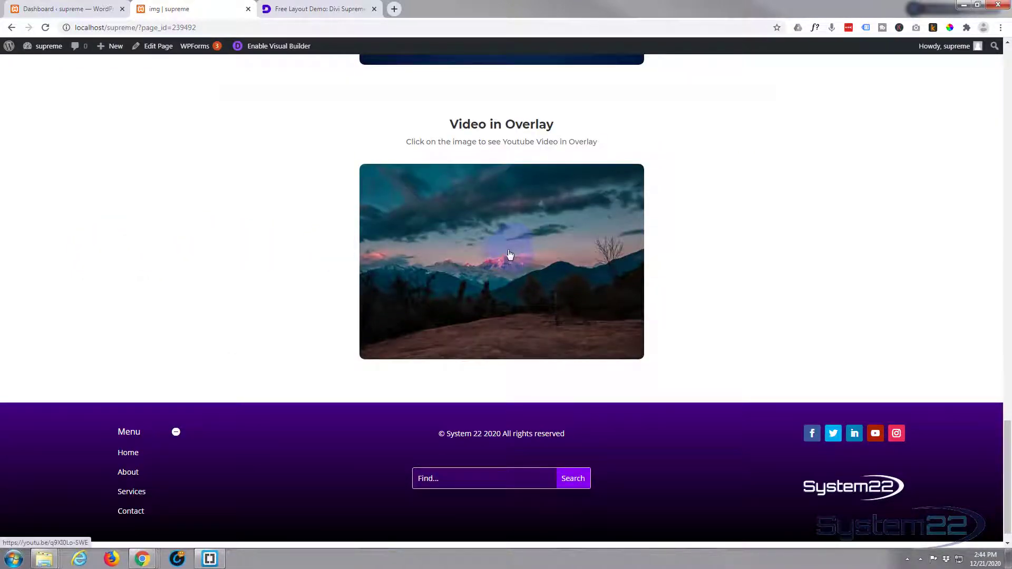
{"action": "left_click", "coordinate": [548, 294]}
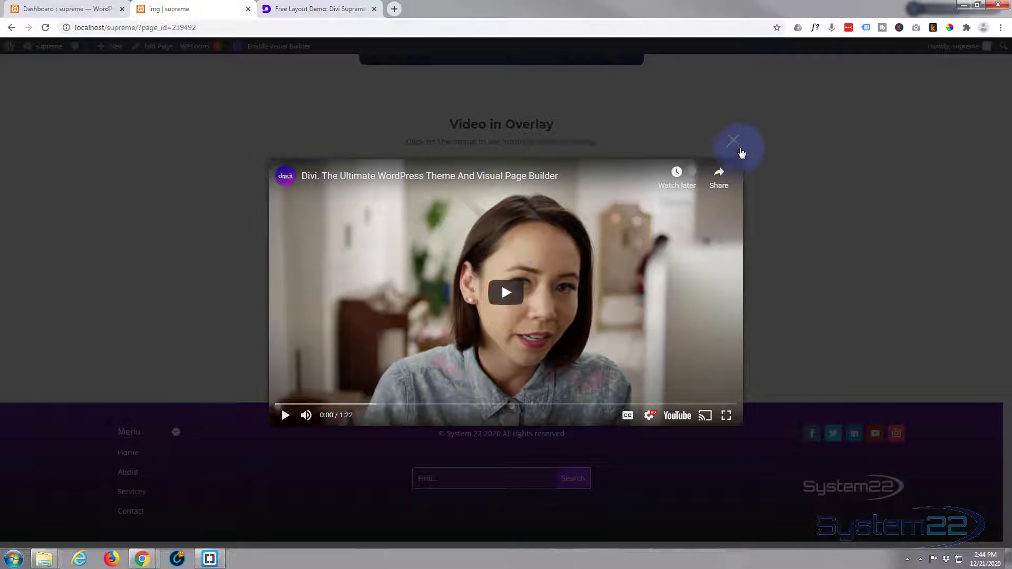
{"action": "left_click", "coordinate": [737, 148]}
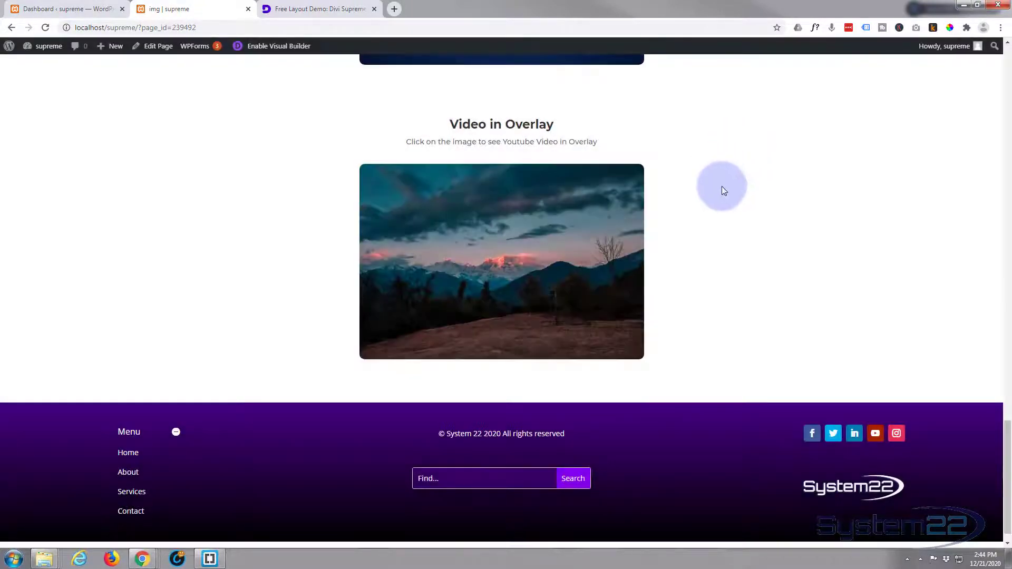
{"action": "scroll", "coordinate": [722, 187], "scroll_direction": "up", "scroll_amount": 5}
{"action": "scroll", "coordinate": [722, 189], "scroll_direction": "up", "scroll_amount": 12}
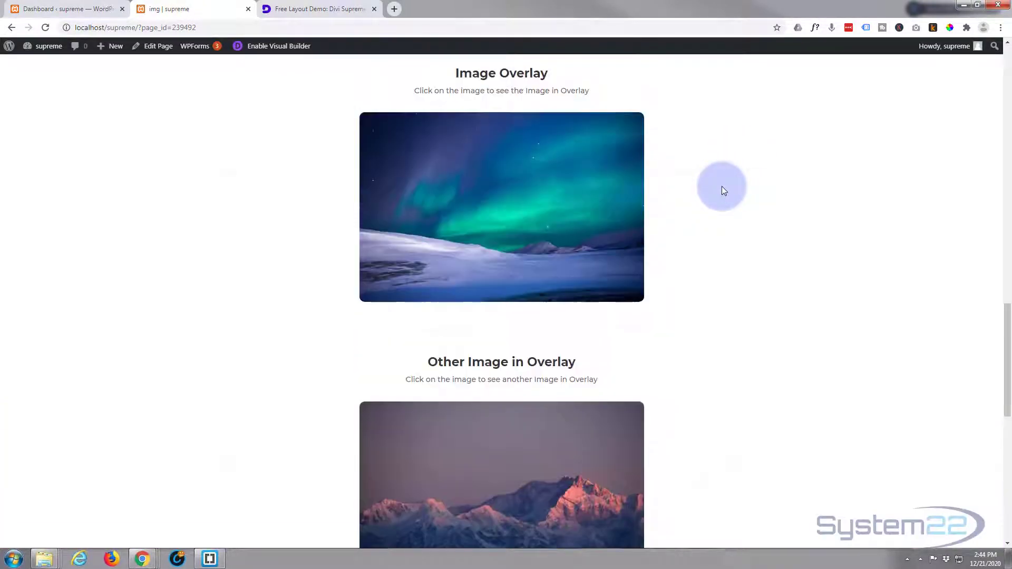
{"action": "scroll", "coordinate": [722, 187], "scroll_direction": "up", "scroll_amount": 20}
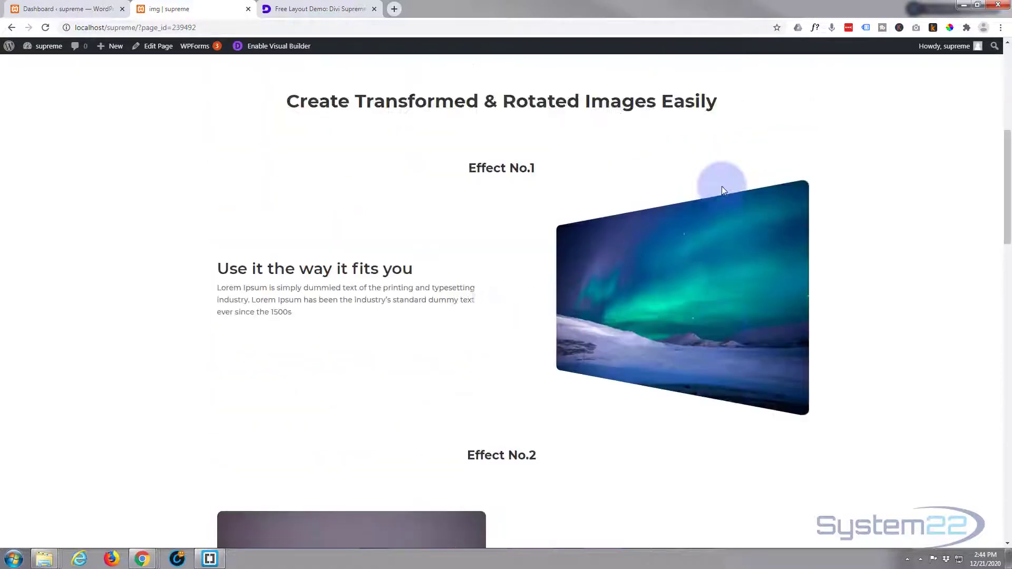
{"action": "scroll", "coordinate": [722, 190], "scroll_direction": "up", "scroll_amount": 1}
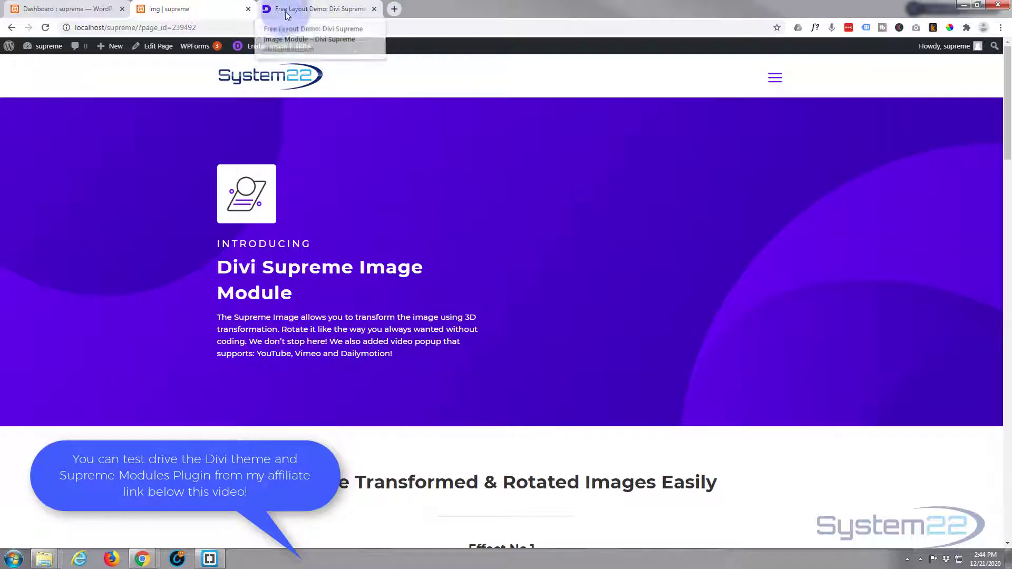
Go to the divisupreme.com free layout demo page and scroll to its Download Layout button.
{"action": "left_click", "coordinate": [308, 9]}
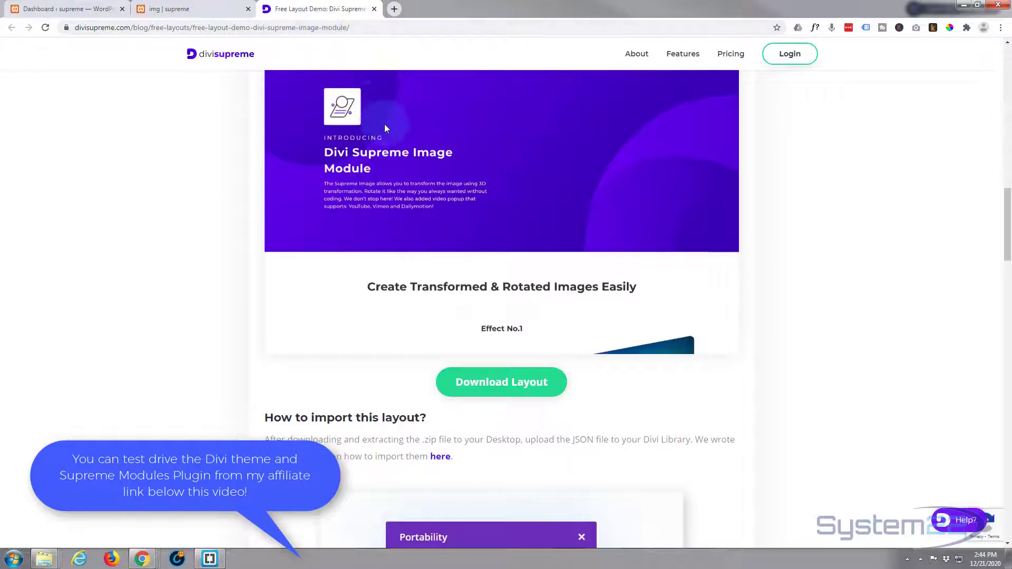
{"action": "scroll", "coordinate": [384, 124], "scroll_direction": "up", "scroll_amount": 2}
{"action": "scroll", "coordinate": [386, 125], "scroll_direction": "down", "scroll_amount": 4}
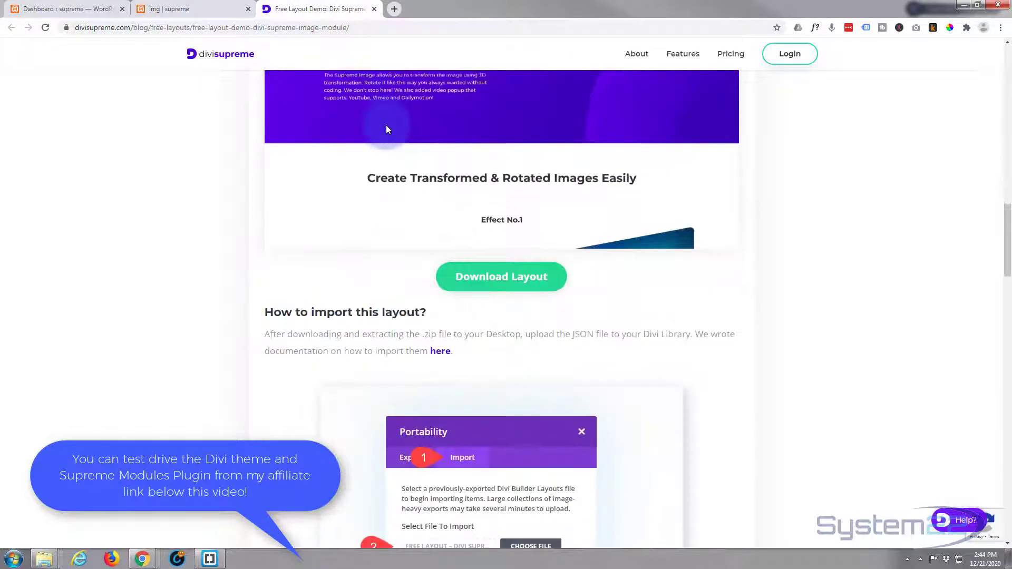
{"action": "scroll", "coordinate": [385, 126], "scroll_direction": "down", "scroll_amount": 1}
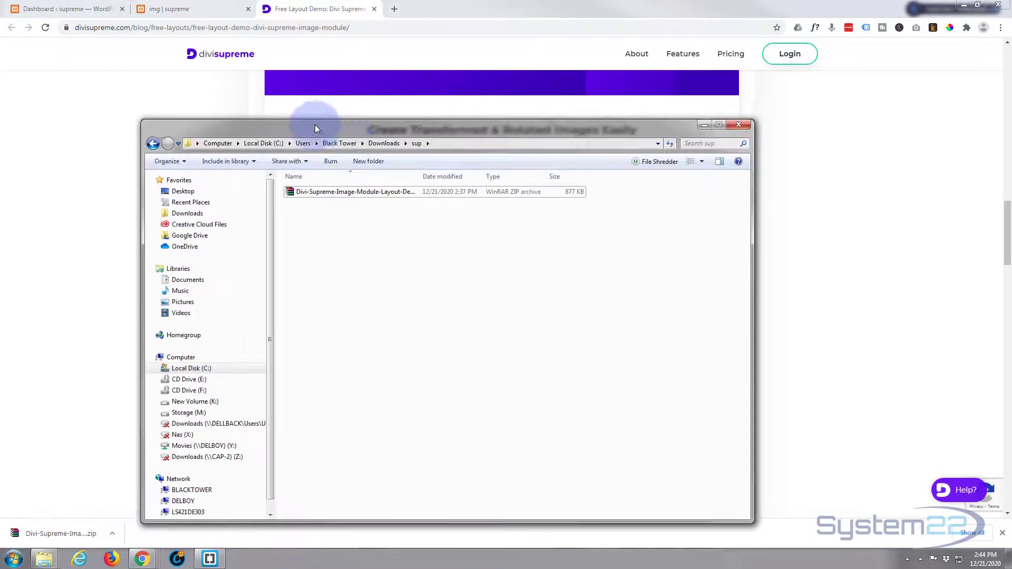
Extract the downloaded layout zip in place to get the layout JSON file.
{"action": "left_click_drag", "start_coordinate": [289, 122], "coordinate": [248, 119]}
{"action": "left_click", "coordinate": [192, 181]}
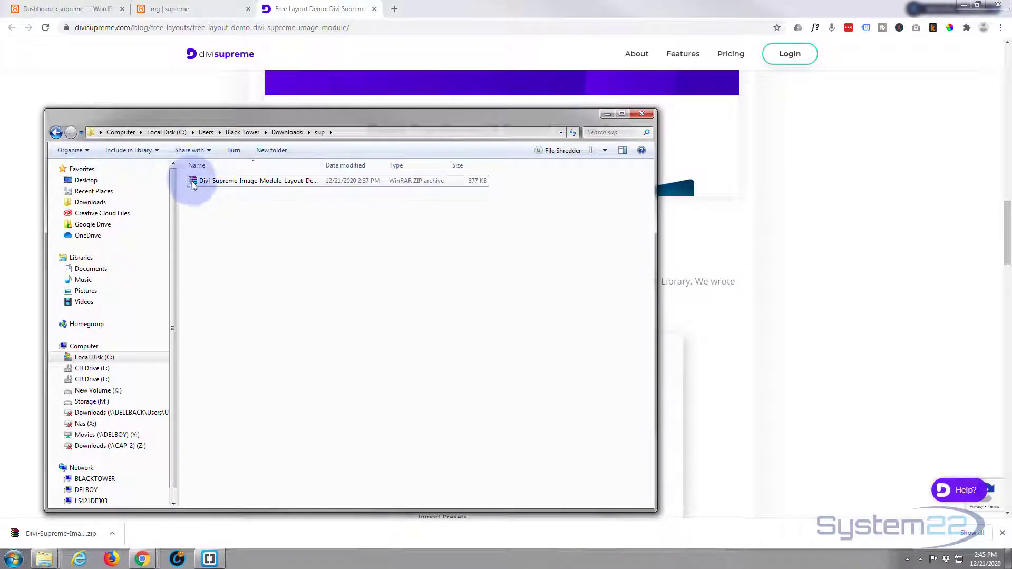
{"action": "right_click", "coordinate": [192, 181]}
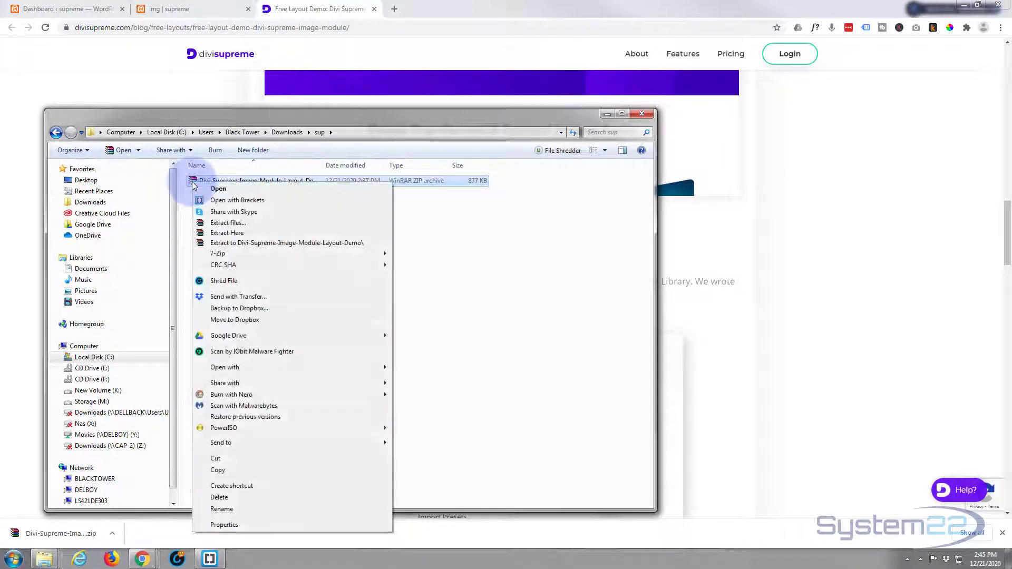
{"action": "left_click", "coordinate": [234, 230]}
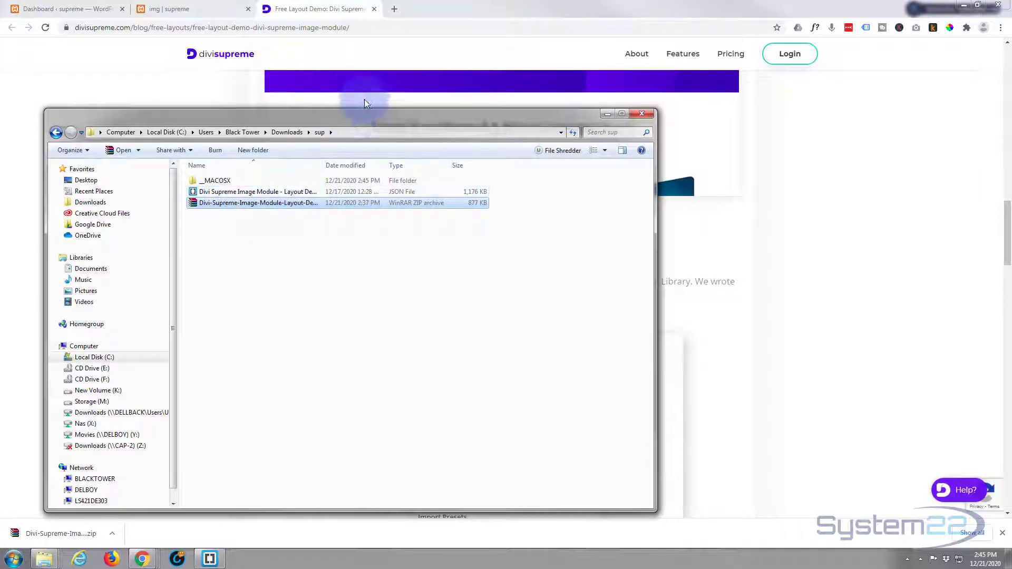
{"action": "left_click_drag", "start_coordinate": [368, 119], "coordinate": [57, 120]}
{"action": "key", "text": "alt+Tab"}
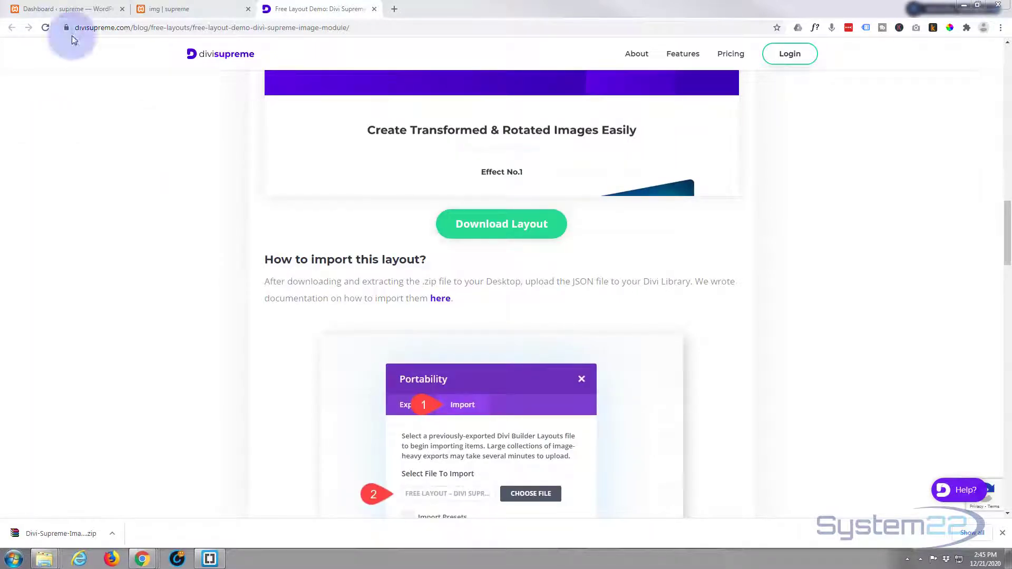
Open Divi Library from the Divi menu in the WordPress dashboard.
{"action": "left_click", "coordinate": [45, 9]}
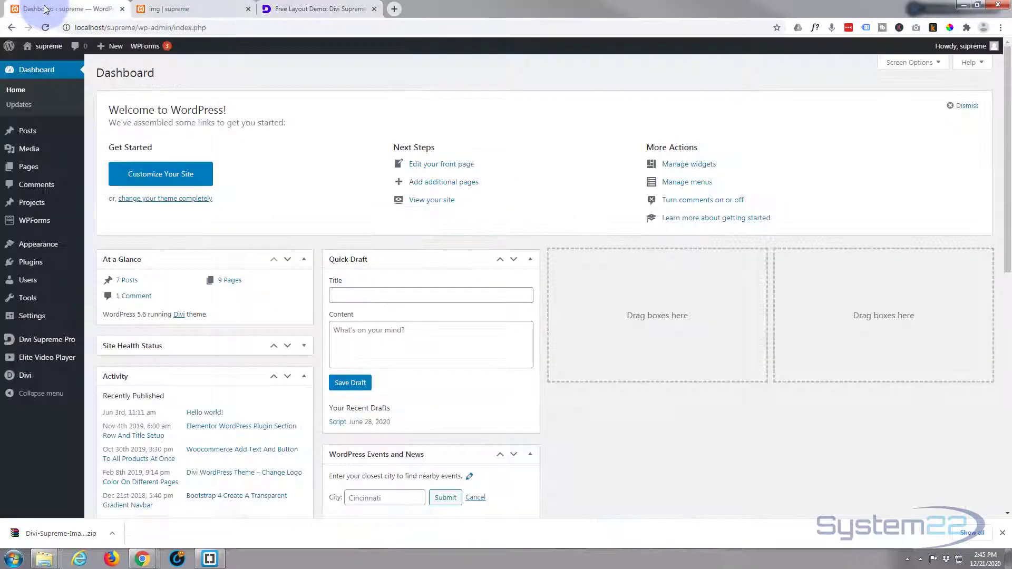
{"action": "mouse_move", "coordinate": [31, 381]}
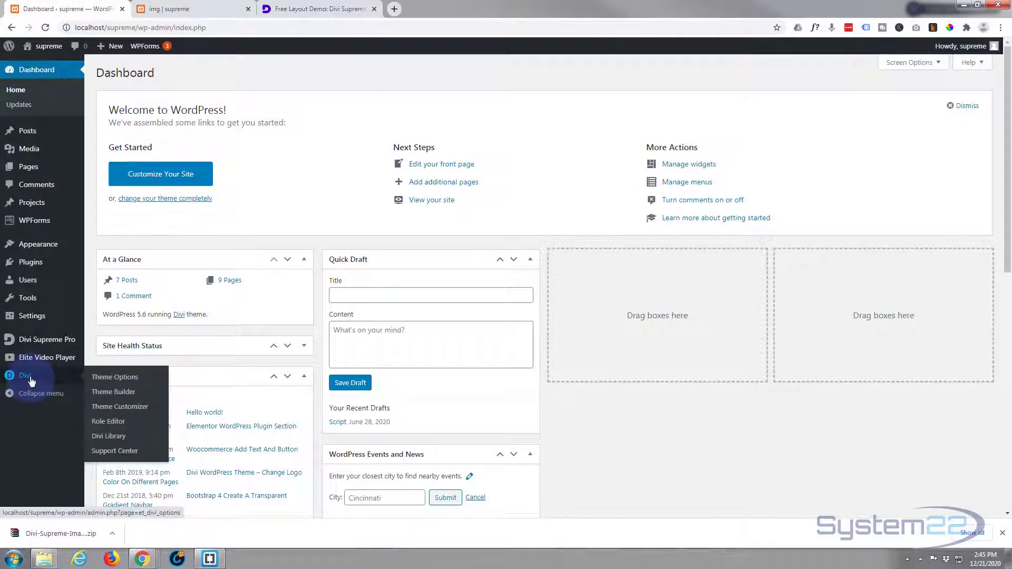
{"action": "left_click", "coordinate": [121, 443]}
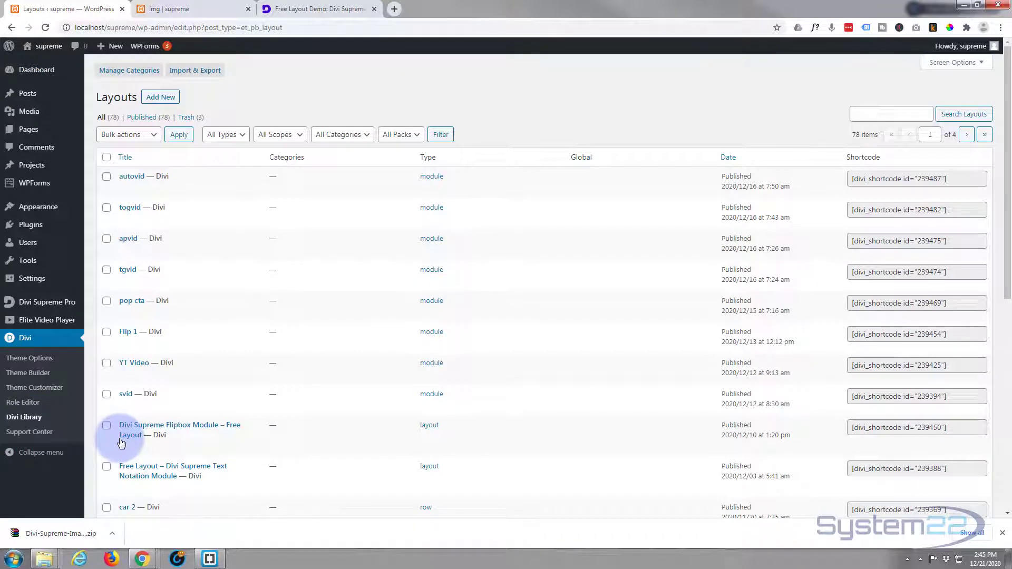
Import the extracted JSON layout file through the library's Import & Export dialog.
{"action": "left_click", "coordinate": [188, 73]}
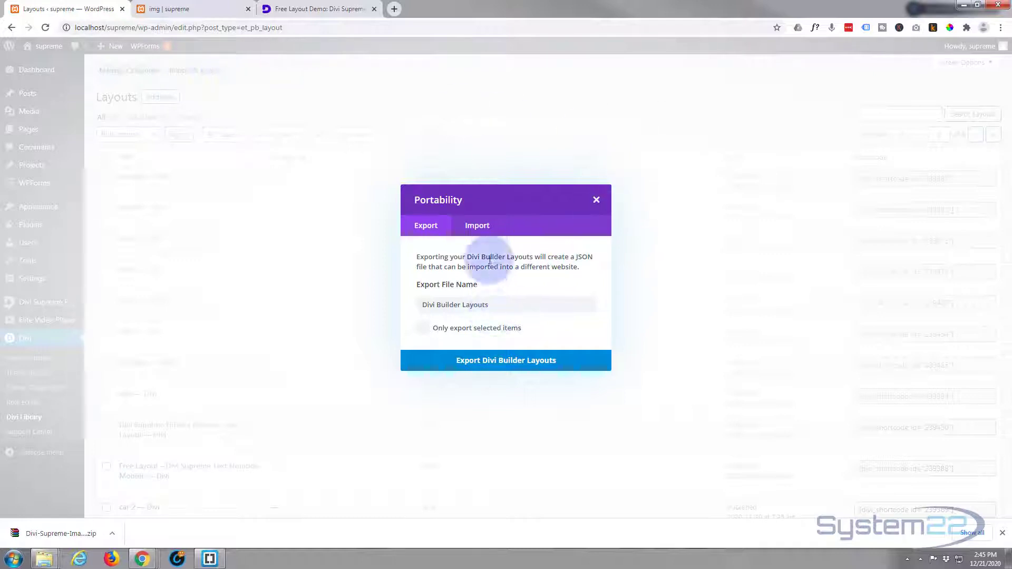
{"action": "left_click", "coordinate": [473, 228]}
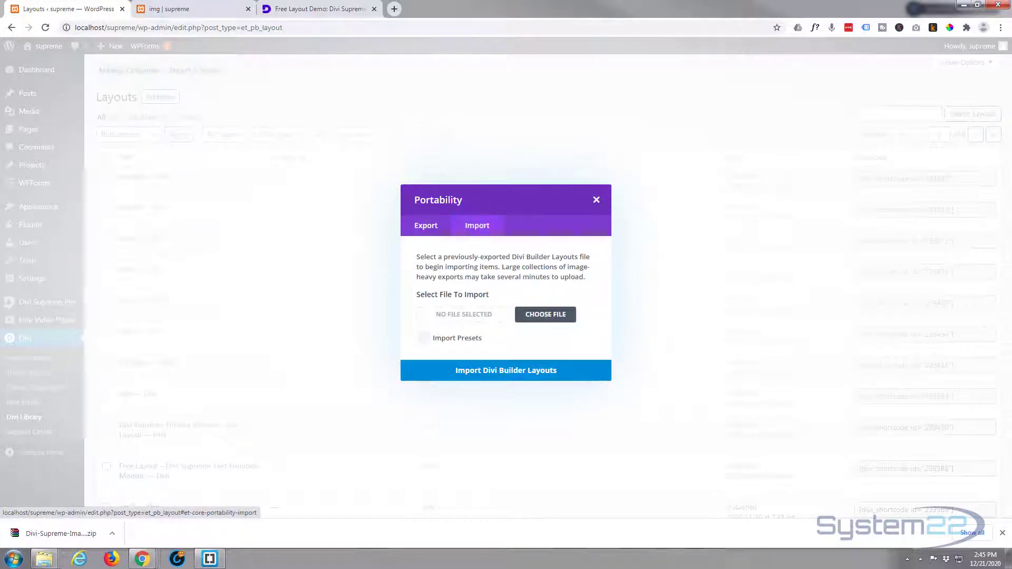
{"action": "left_click", "coordinate": [45, 559]}
{"action": "left_click_drag", "start_coordinate": [127, 229], "coordinate": [372, 345]}
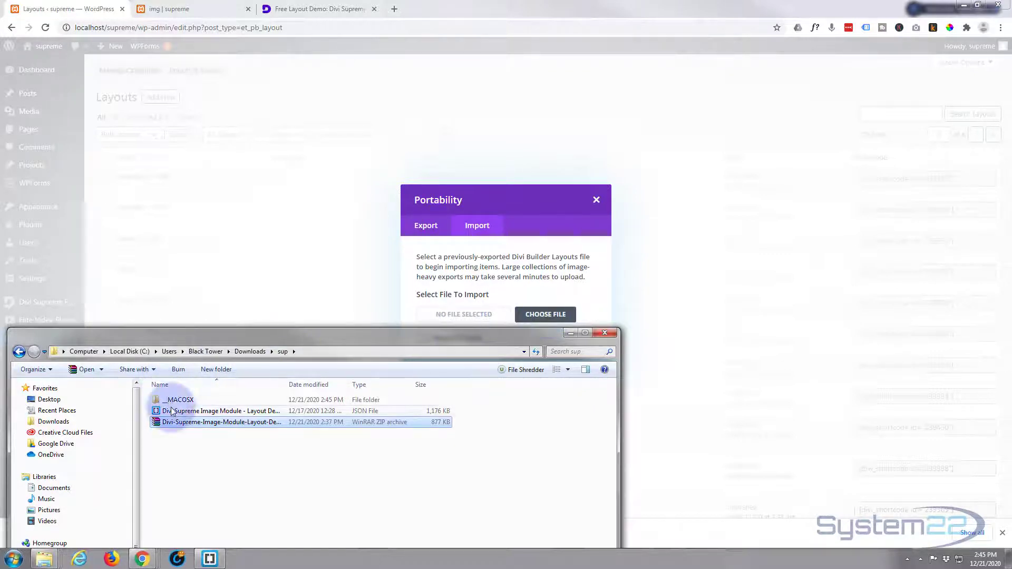
{"action": "left_click_drag", "start_coordinate": [172, 411], "coordinate": [463, 317]}
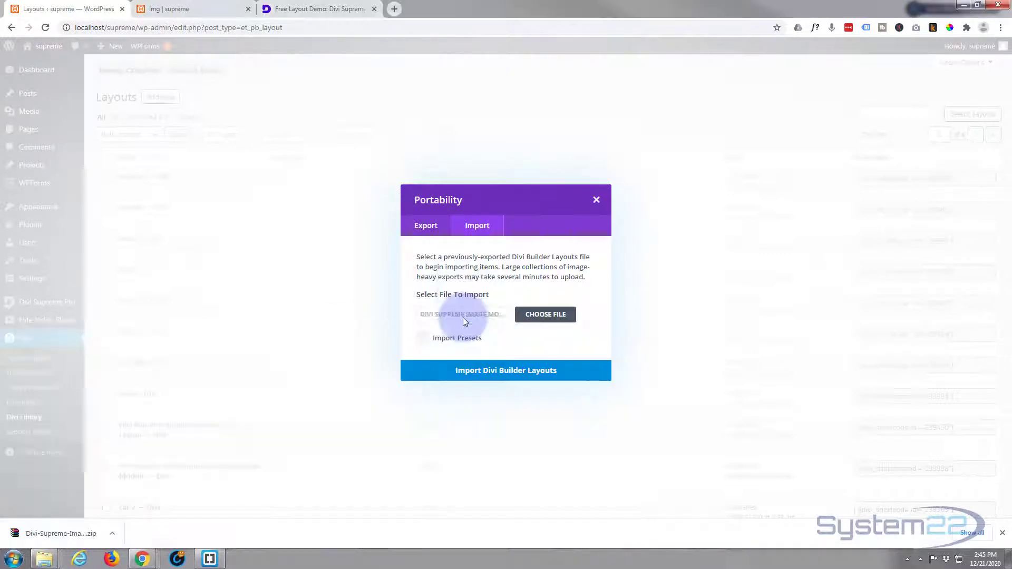
{"action": "left_click", "coordinate": [492, 374]}
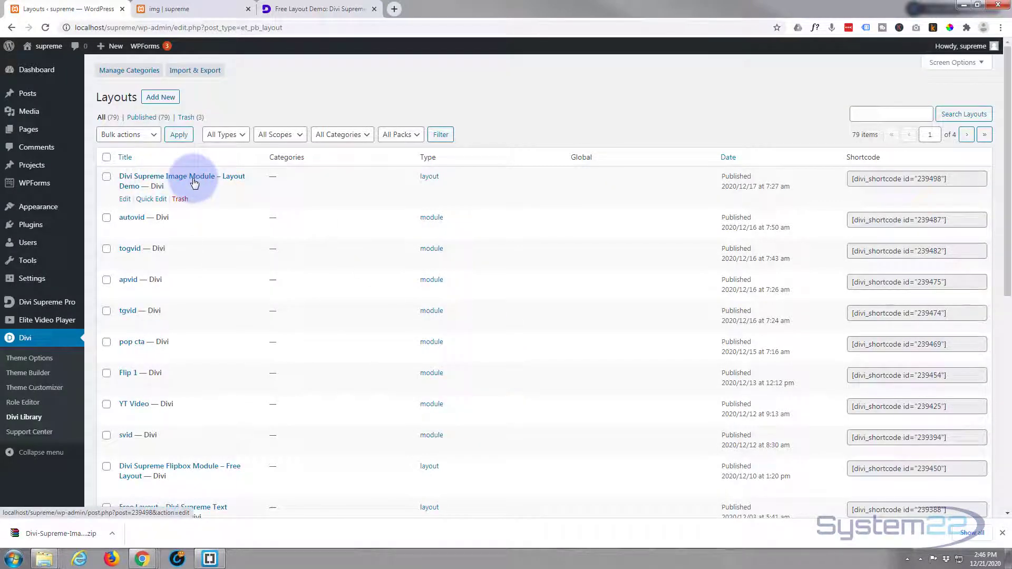
Create a new page titled 'sup img' and launch the Divi builder on it.
{"action": "mouse_move", "coordinate": [101, 50]}
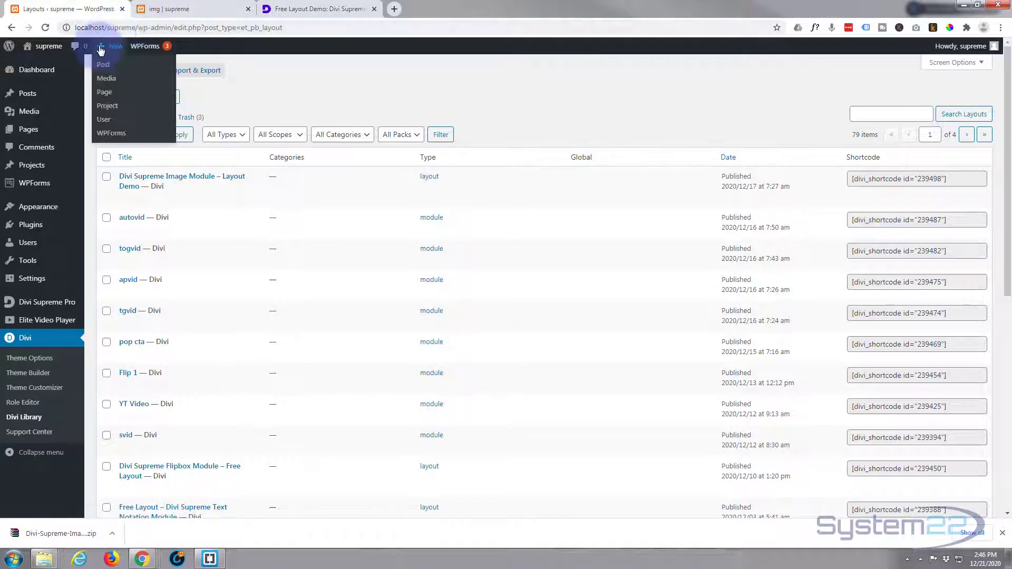
{"action": "left_click", "coordinate": [111, 96]}
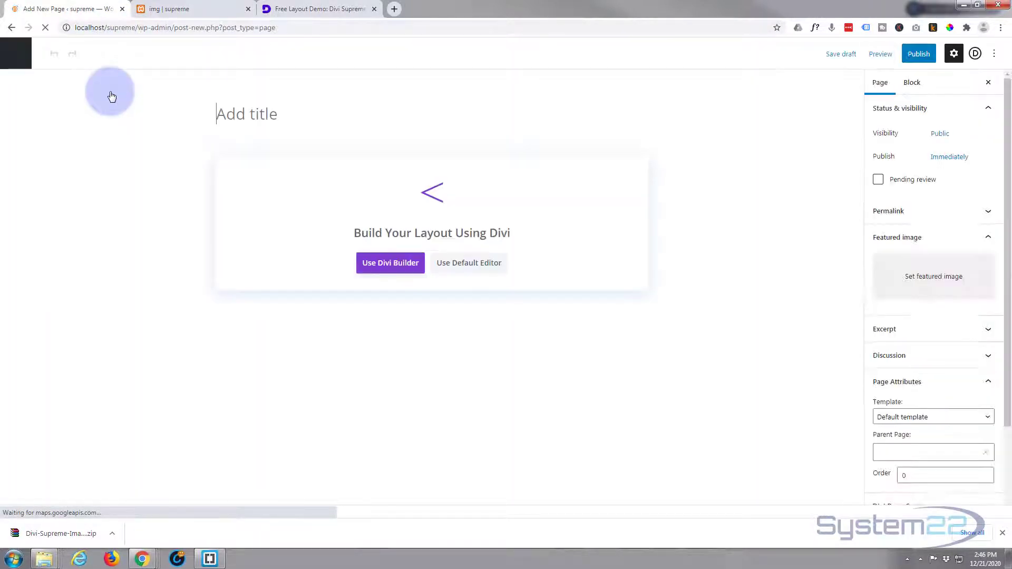
{"action": "type", "text": "S"}
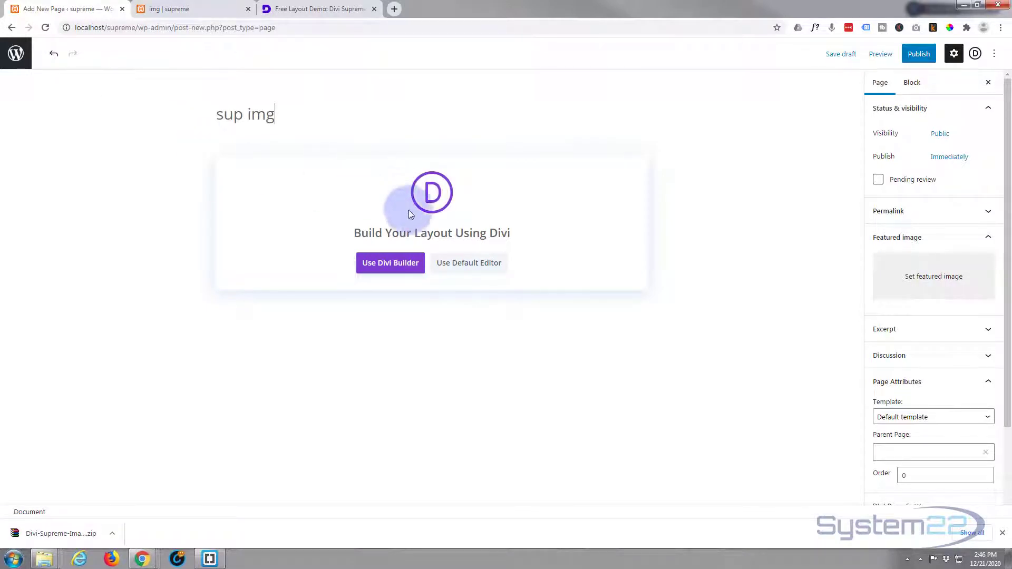
{"action": "left_click", "coordinate": [390, 263]}
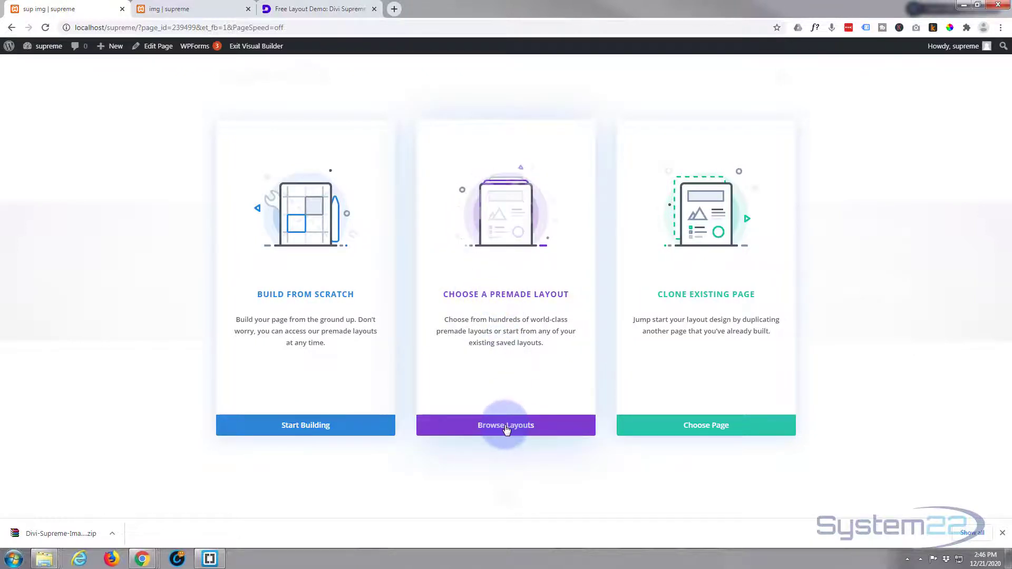
Load 'Divi Supreme Image Module - Layout Demo' from Your Saved Layouts into the page.
{"action": "left_click", "coordinate": [506, 426]}
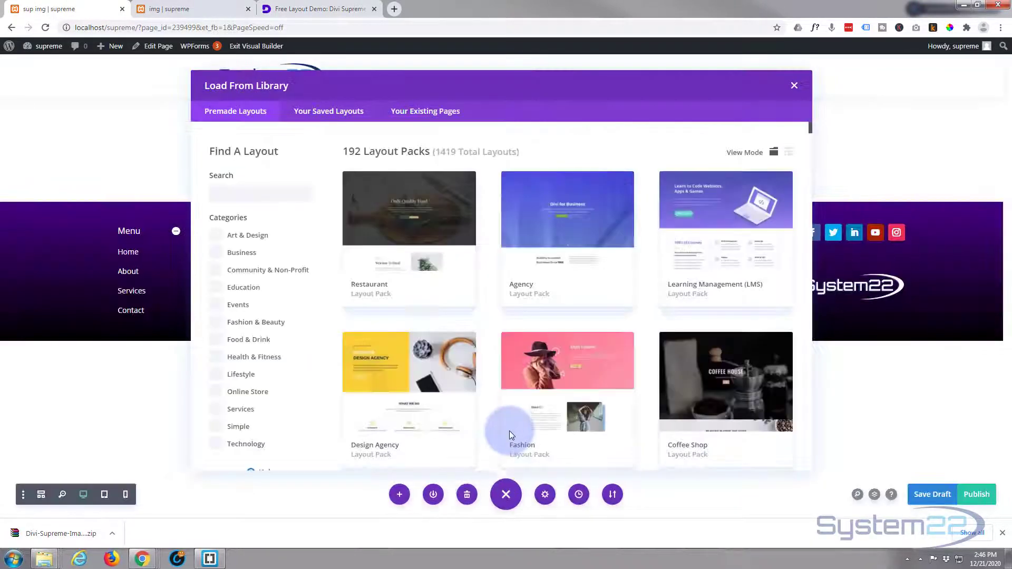
{"action": "left_click", "coordinate": [324, 108]}
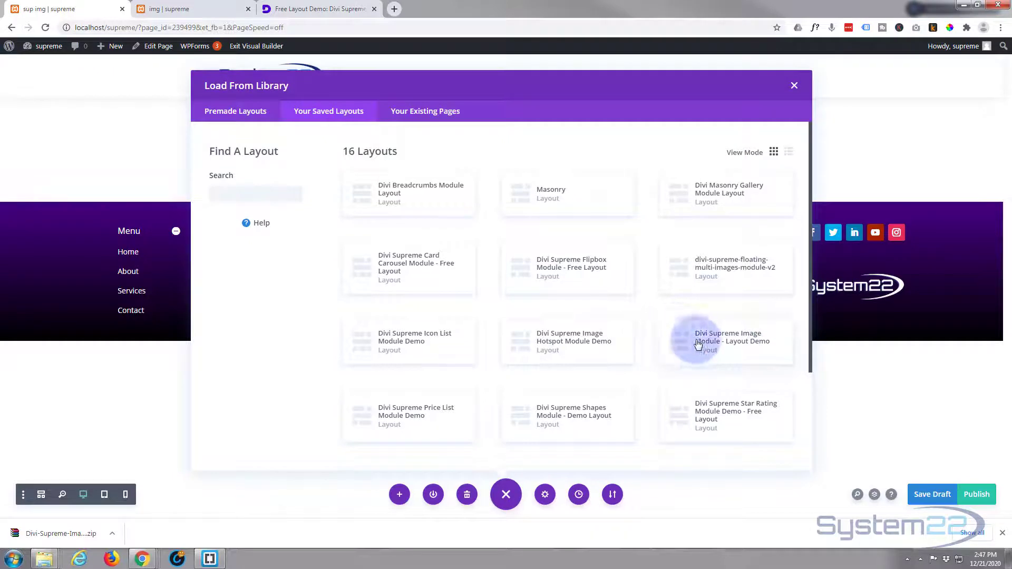
{"action": "left_click", "coordinate": [738, 348]}
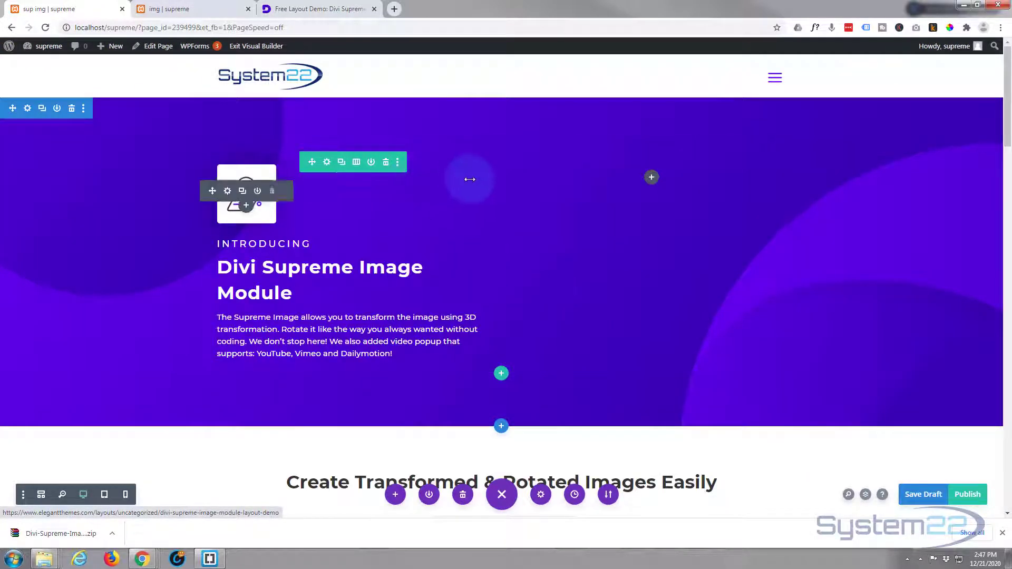
Save the Video in Overlay image module to the Divi library as 'vid popup'.
{"action": "scroll", "coordinate": [473, 199], "scroll_direction": "down", "scroll_amount": 9}
{"action": "scroll", "coordinate": [474, 197], "scroll_direction": "down", "scroll_amount": 9}
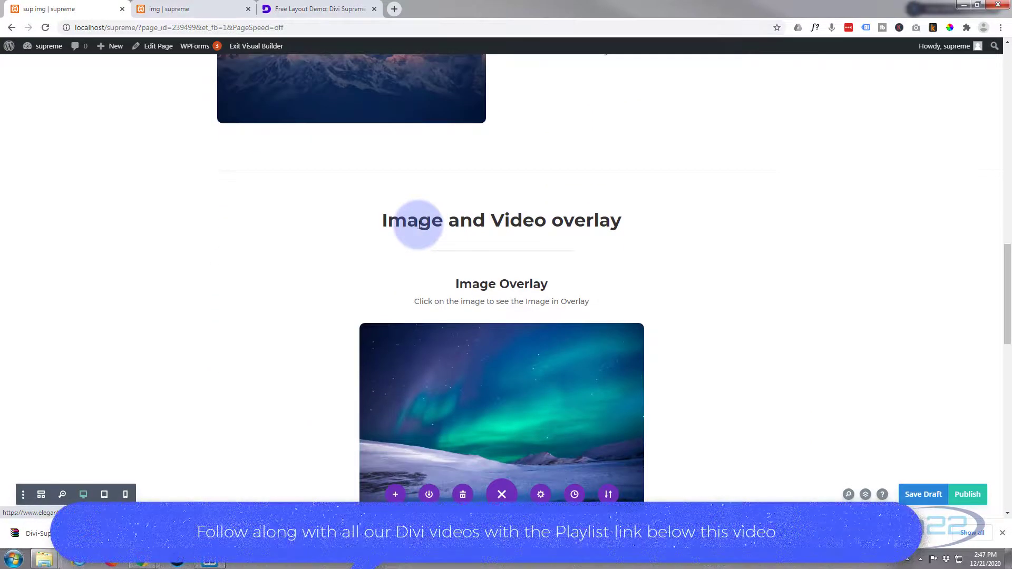
{"action": "scroll", "coordinate": [309, 278], "scroll_direction": "down", "scroll_amount": 8}
{"action": "scroll", "coordinate": [309, 281], "scroll_direction": "down", "scroll_amount": 6}
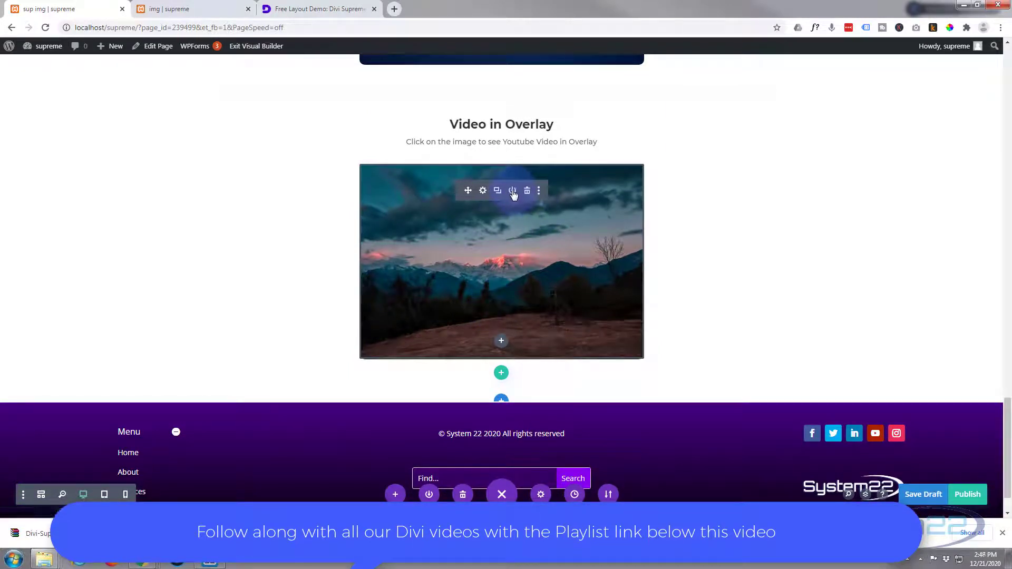
{"action": "left_click", "coordinate": [512, 191]}
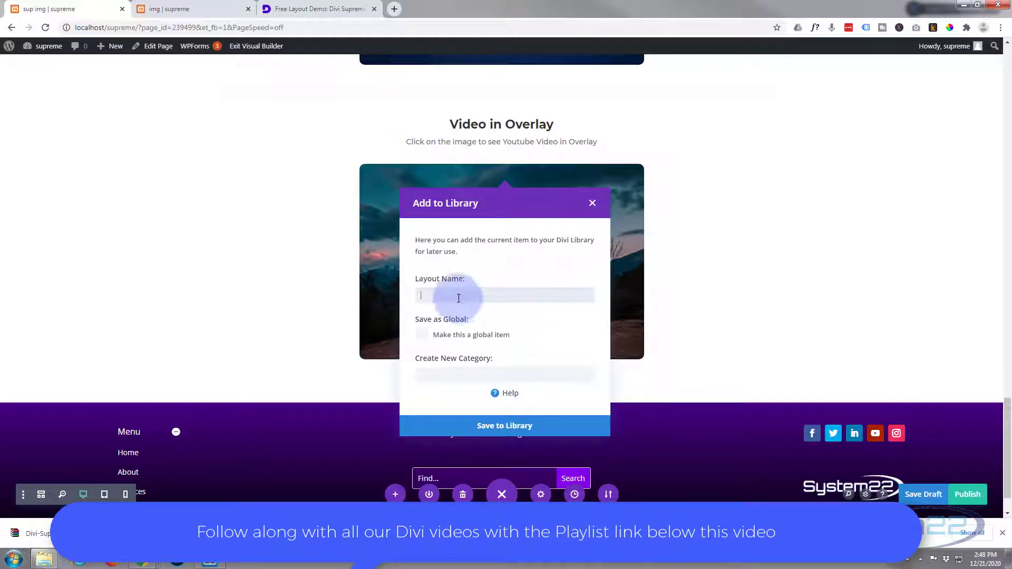
{"action": "type", "text": "vid por"}
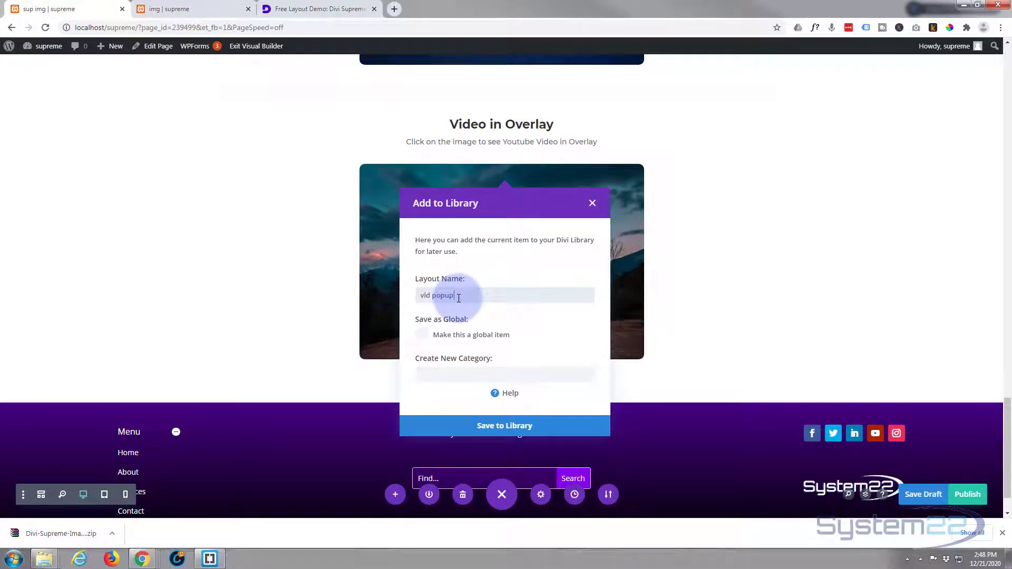
{"action": "left_click", "coordinate": [498, 431]}
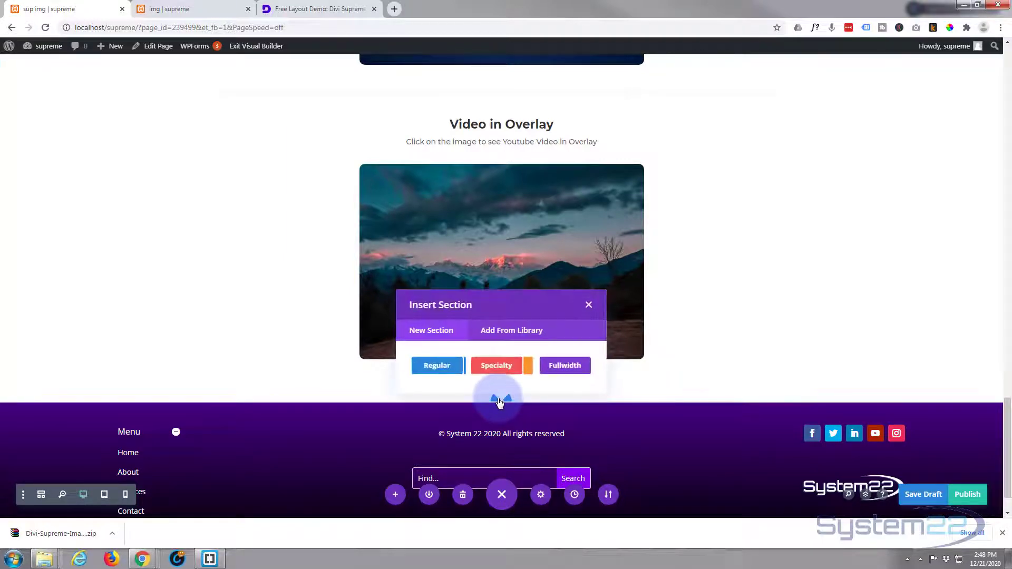
Add a regular section with a three-column row and insert the saved 'vid popup' module.
{"action": "left_click", "coordinate": [449, 369]}
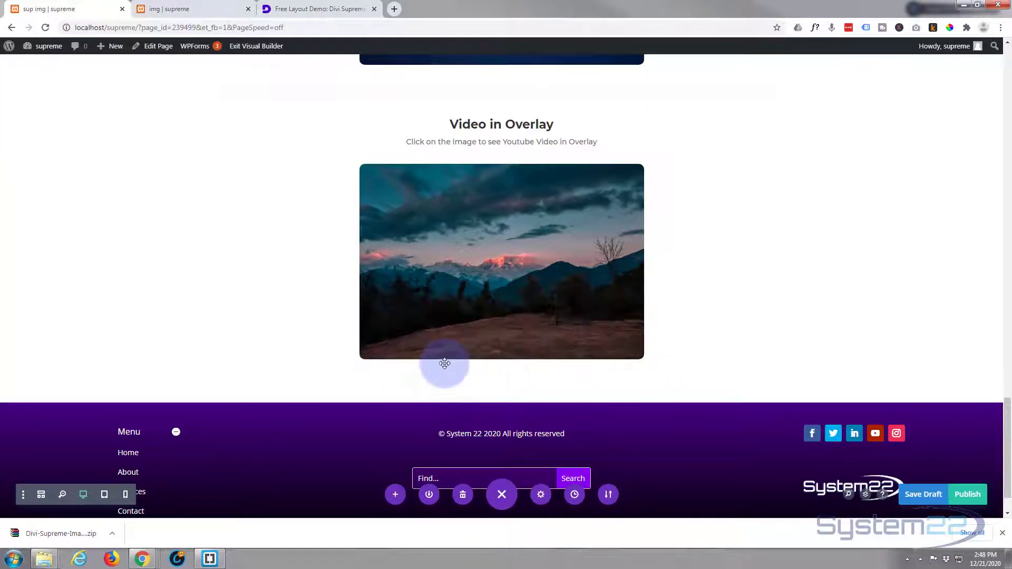
{"action": "left_click", "coordinate": [321, 291]}
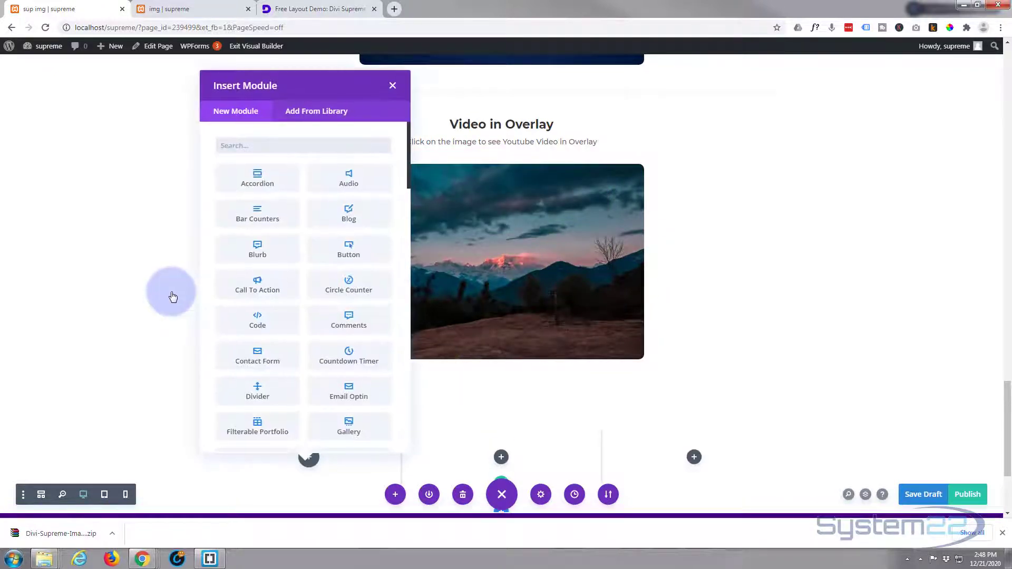
{"action": "left_click", "coordinate": [315, 112]}
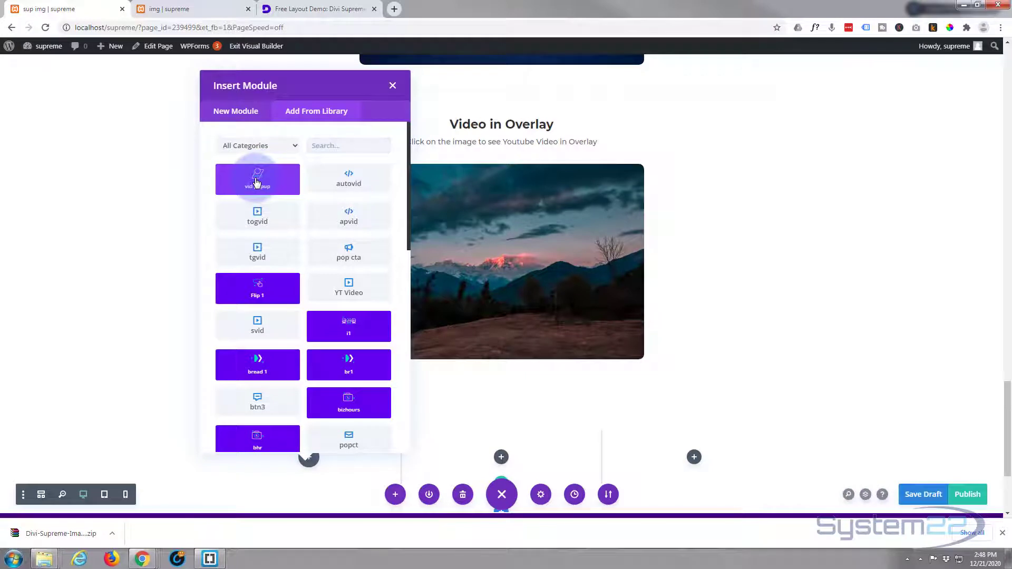
{"action": "left_click", "coordinate": [256, 182]}
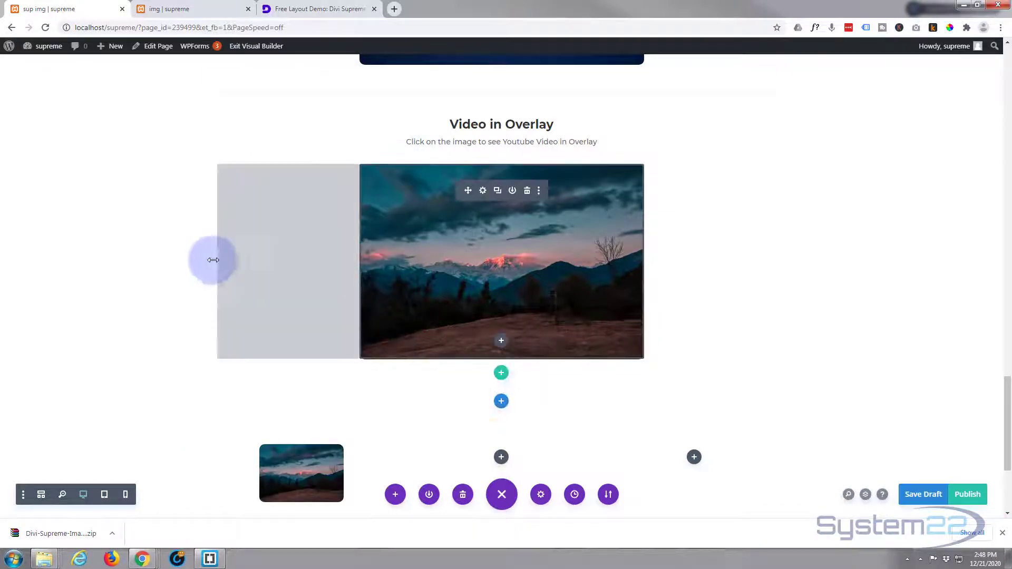
{"action": "scroll", "coordinate": [169, 320], "scroll_direction": "down", "scroll_amount": 3}
{"action": "mouse_move", "coordinate": [288, 319]}
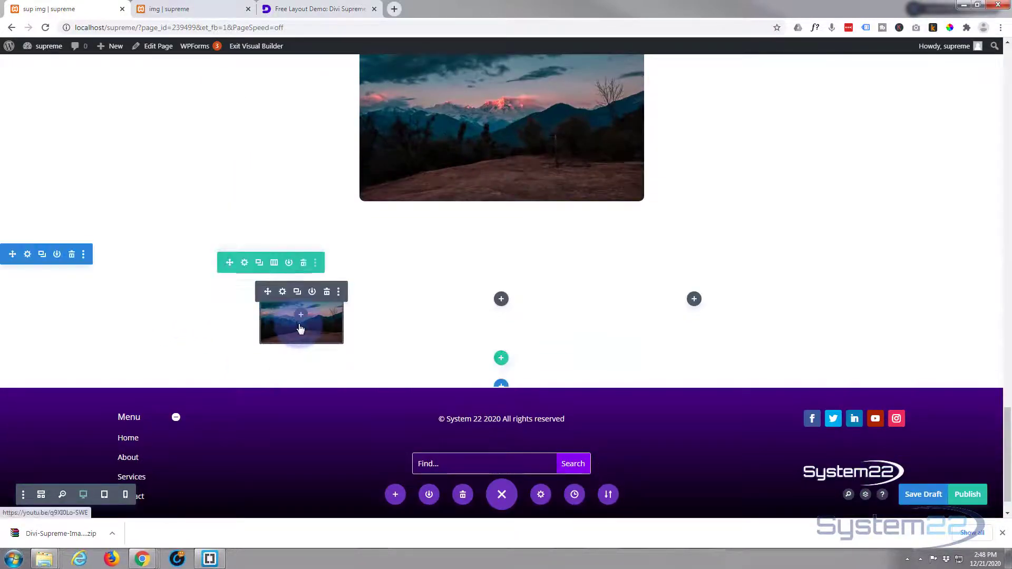
Replace the copied image module's picture with the pie photo.
{"action": "left_click", "coordinate": [282, 293]}
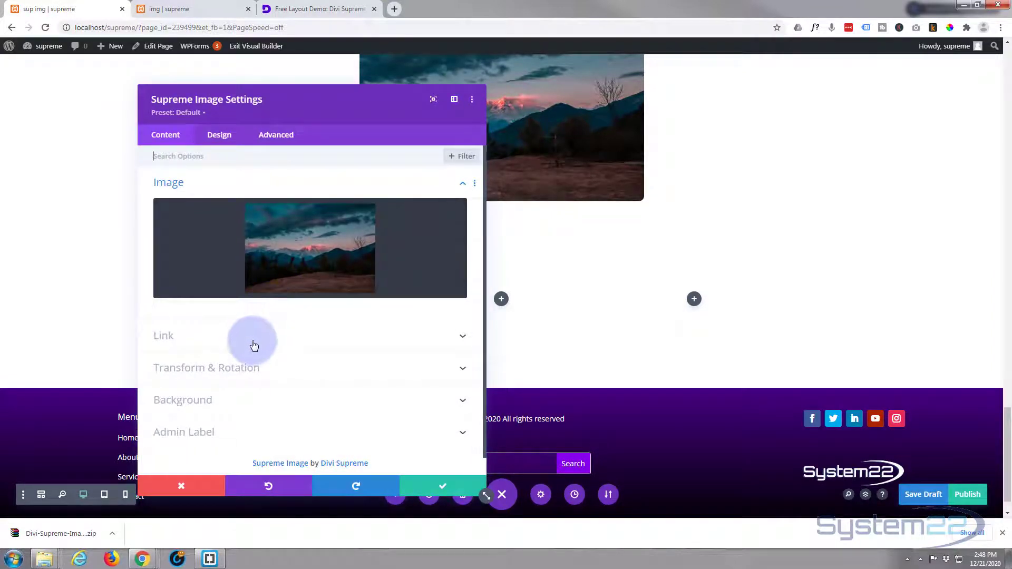
{"action": "left_click", "coordinate": [321, 254]}
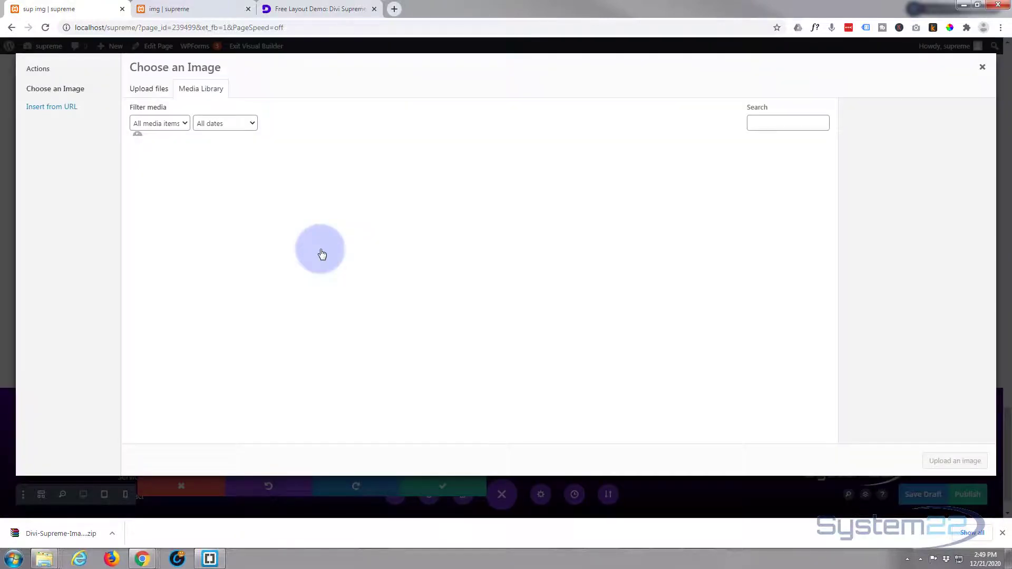
{"action": "scroll", "coordinate": [501, 243], "scroll_direction": "down", "scroll_amount": 6}
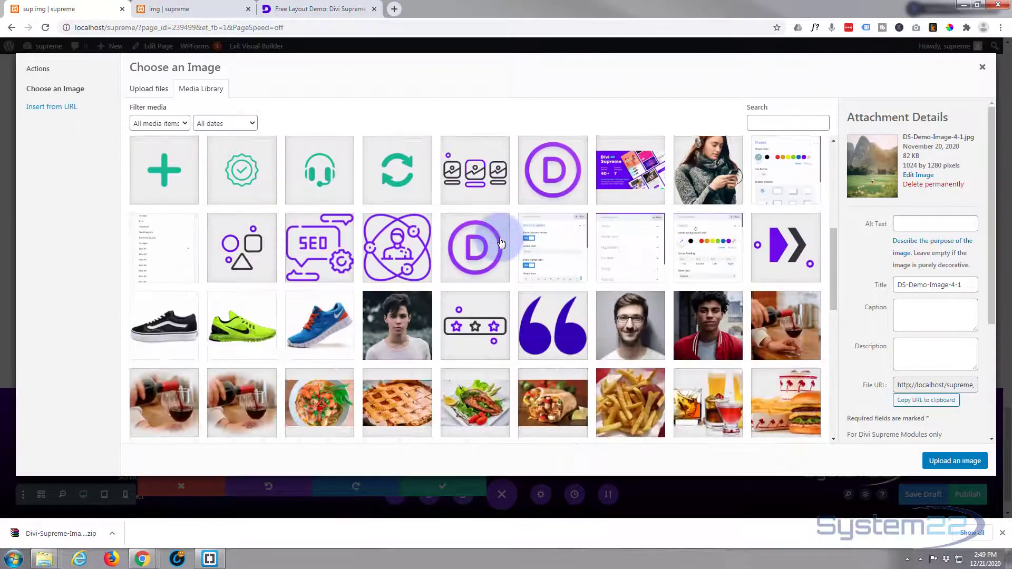
{"action": "scroll", "coordinate": [501, 243], "scroll_direction": "down", "scroll_amount": 1}
{"action": "left_click", "coordinate": [400, 359]}
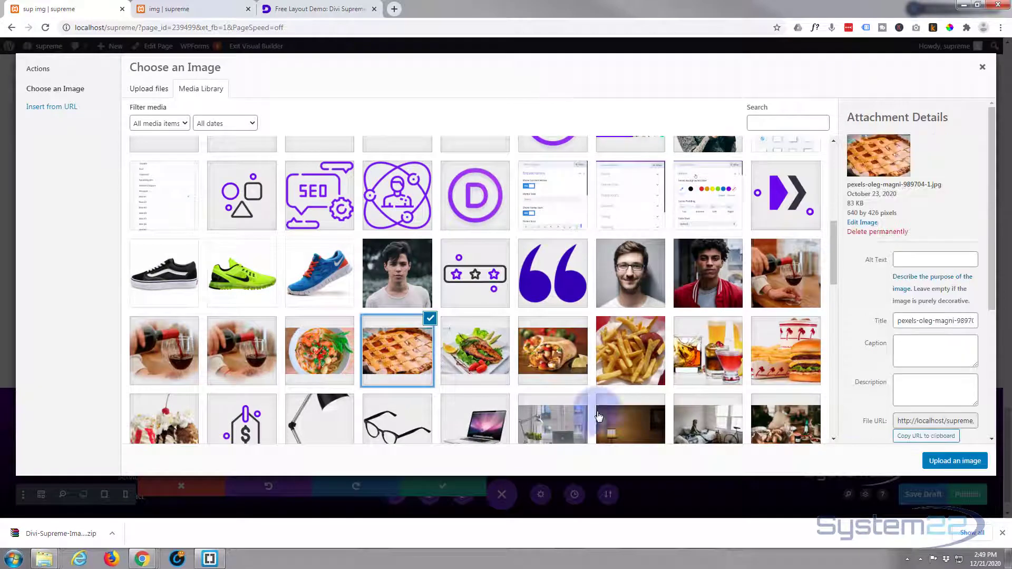
{"action": "left_click", "coordinate": [933, 461]}
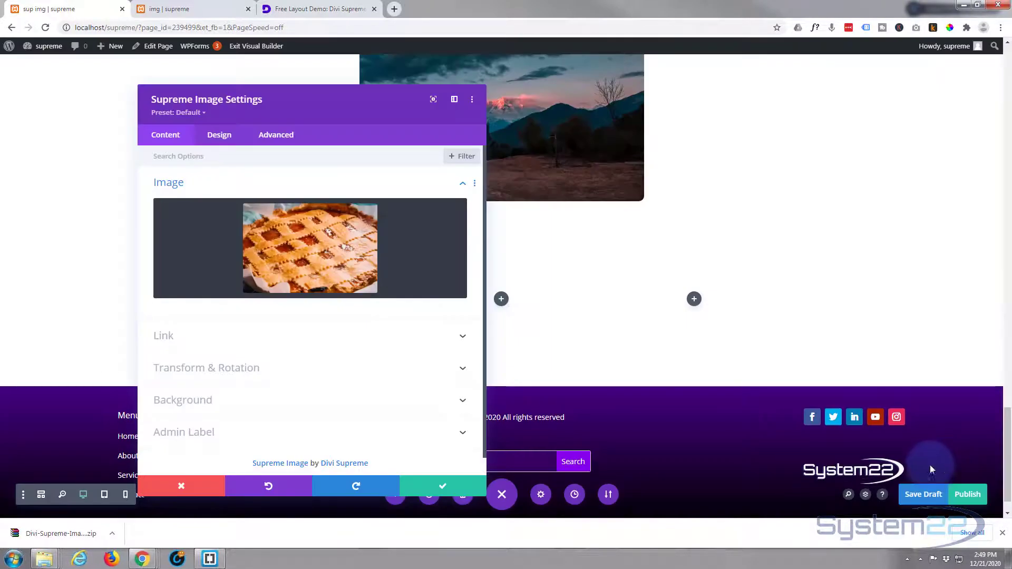
{"action": "left_click", "coordinate": [317, 338]}
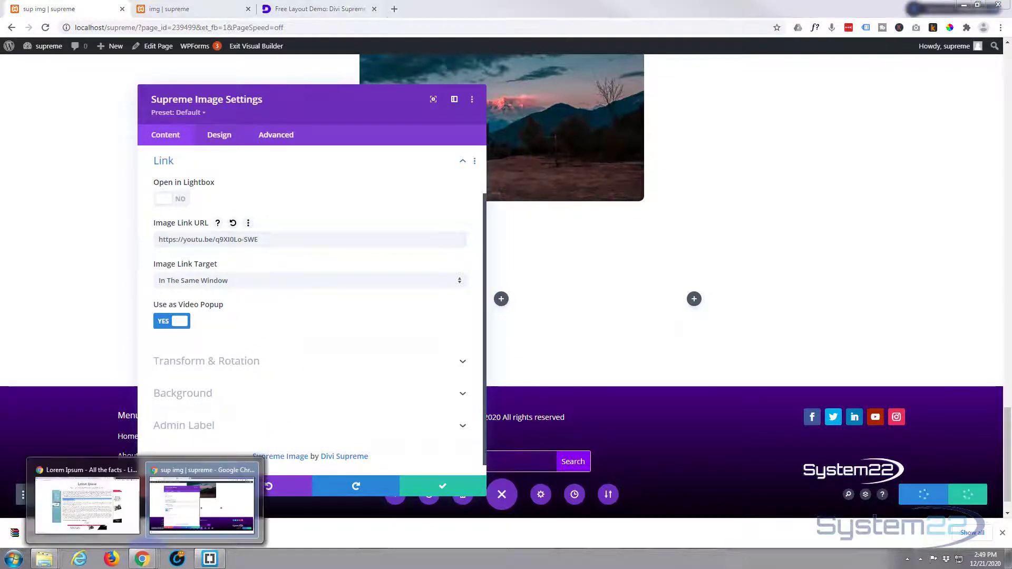
{"action": "left_click_drag", "start_coordinate": [222, 237], "coordinate": [129, 238]}
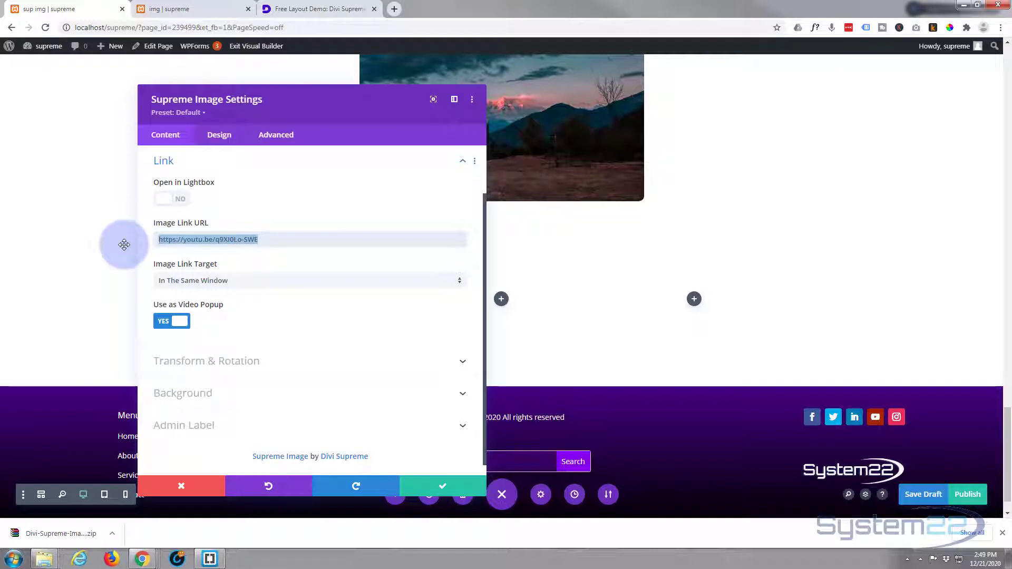
{"action": "type", "text": "https://youtu.be/qnfPSVSgfj00"}
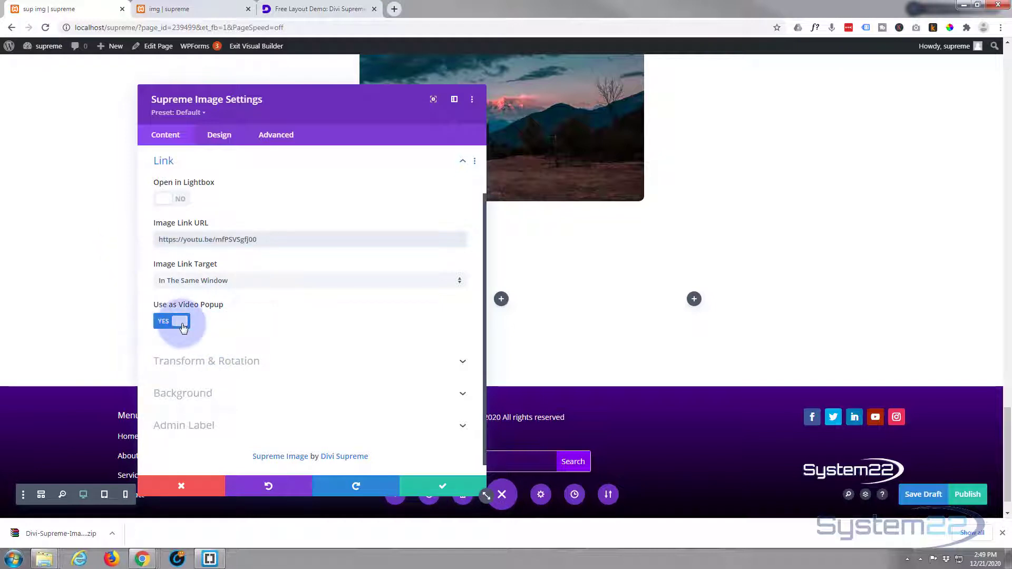
{"action": "left_click", "coordinate": [436, 493]}
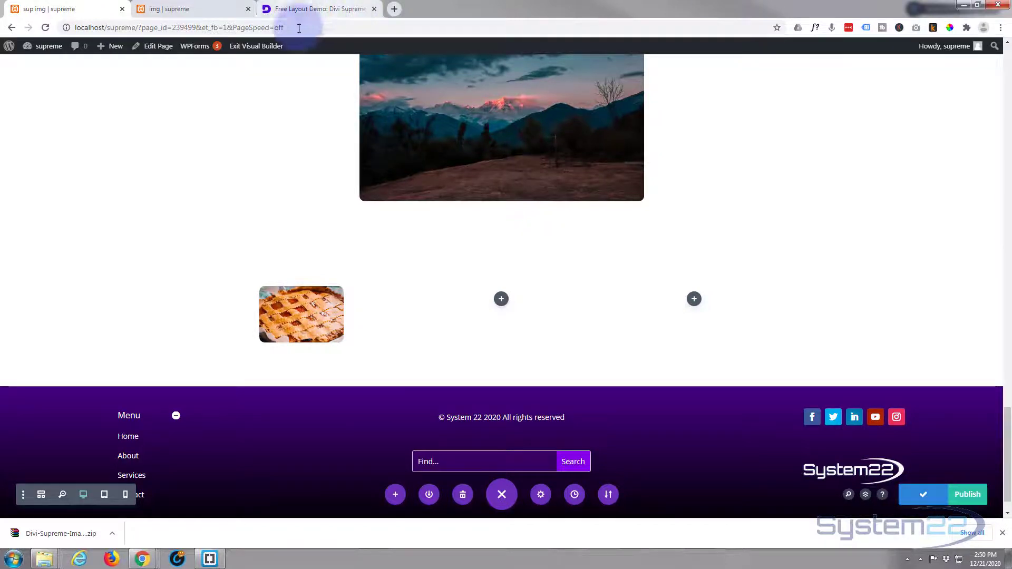
Exit the Visual Builder and scroll down the live sup img page to the pie image.
{"action": "left_click", "coordinate": [259, 47]}
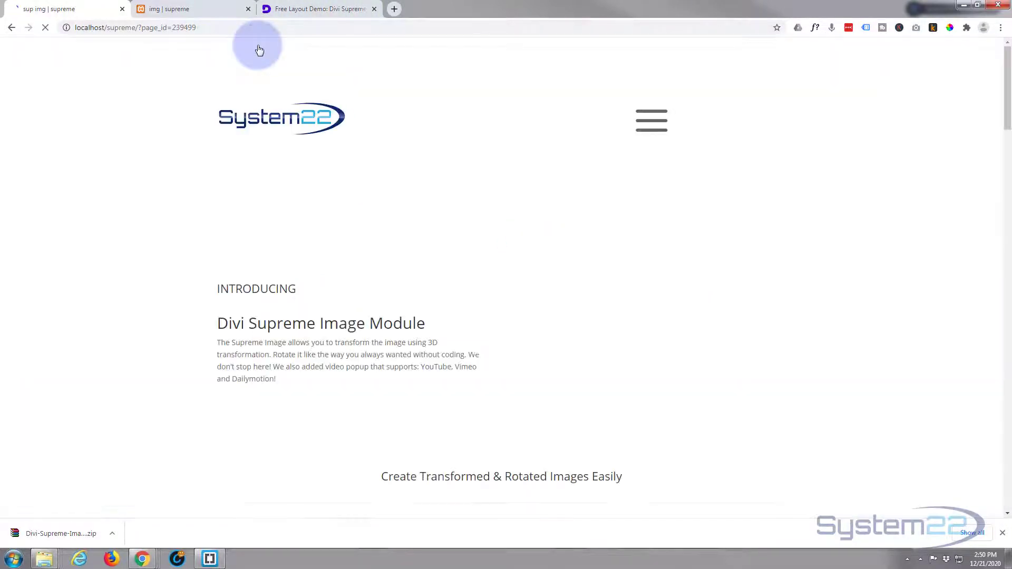
{"action": "scroll", "coordinate": [250, 178], "scroll_direction": "down", "scroll_amount": 14}
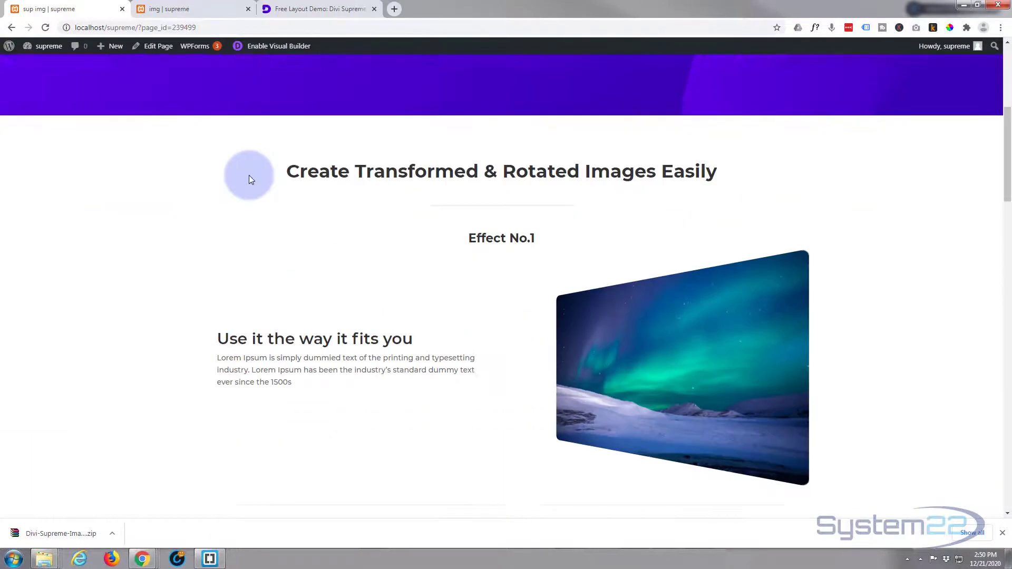
{"action": "scroll", "coordinate": [252, 178], "scroll_direction": "down", "scroll_amount": 16}
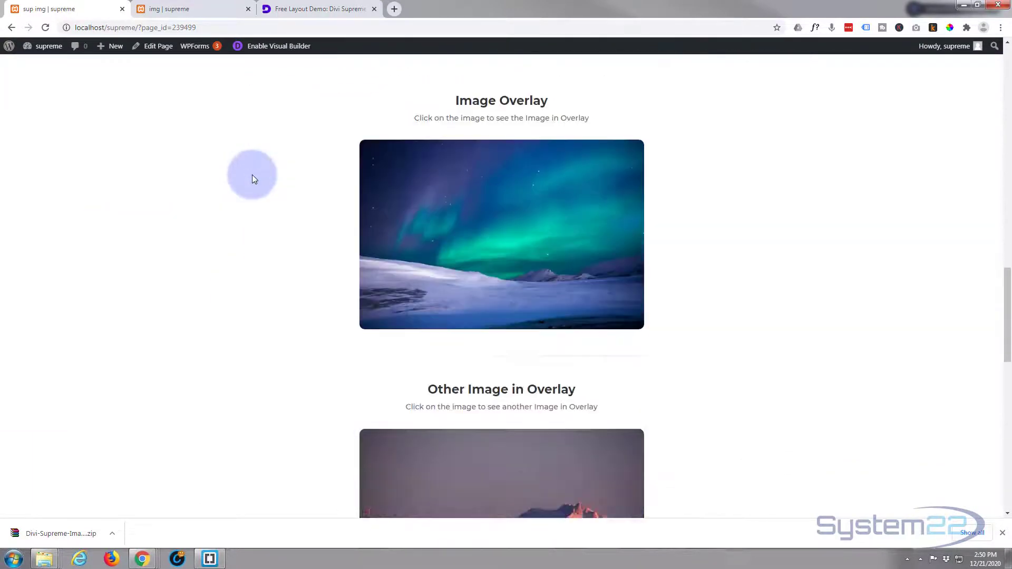
{"action": "scroll", "coordinate": [252, 175], "scroll_direction": "down", "scroll_amount": 6}
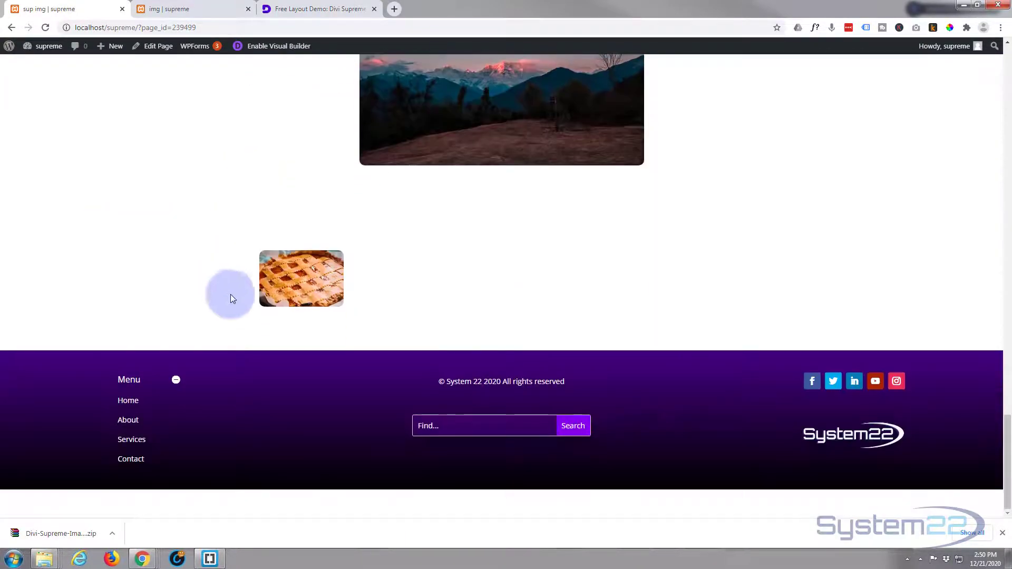
Test the pie image's YouTube video popup, close it, and return to the page top.
{"action": "left_click", "coordinate": [306, 290]}
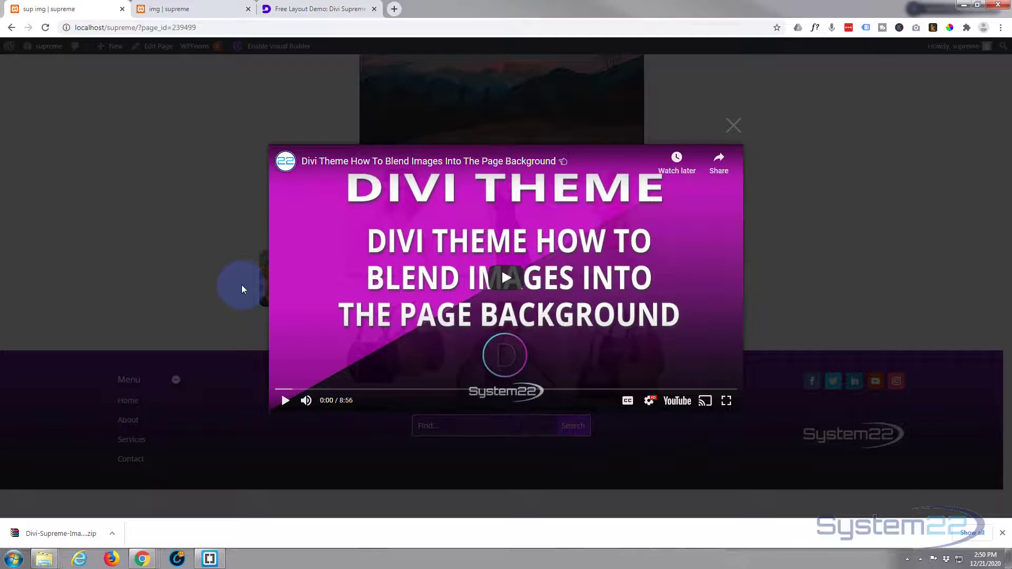
{"action": "left_click", "coordinate": [731, 128]}
{"action": "scroll", "coordinate": [692, 188], "scroll_direction": "up", "scroll_amount": 10}
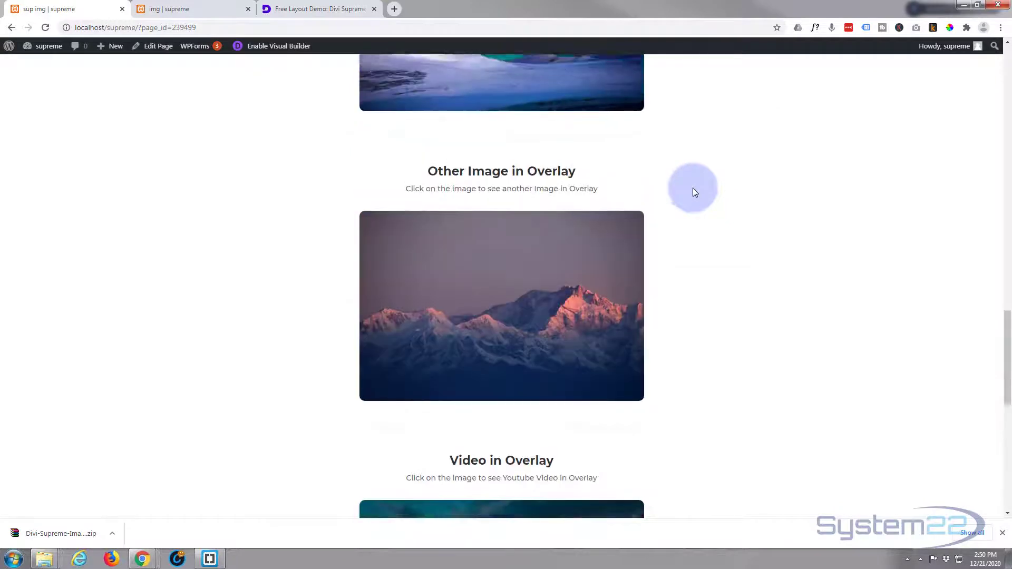
{"action": "scroll", "coordinate": [693, 188], "scroll_direction": "up", "scroll_amount": 20}
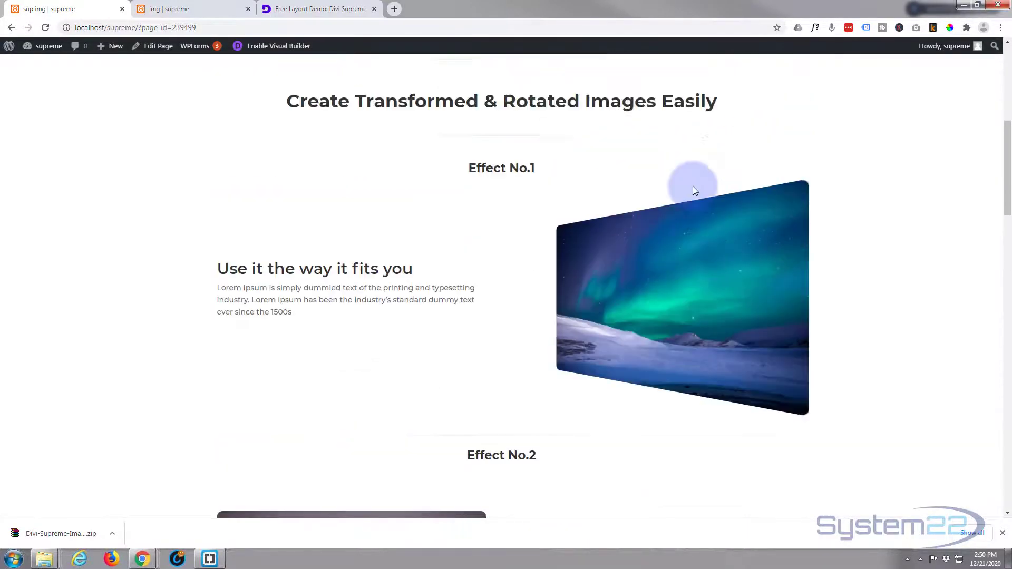
{"action": "scroll", "coordinate": [694, 190], "scroll_direction": "up", "scroll_amount": 7}
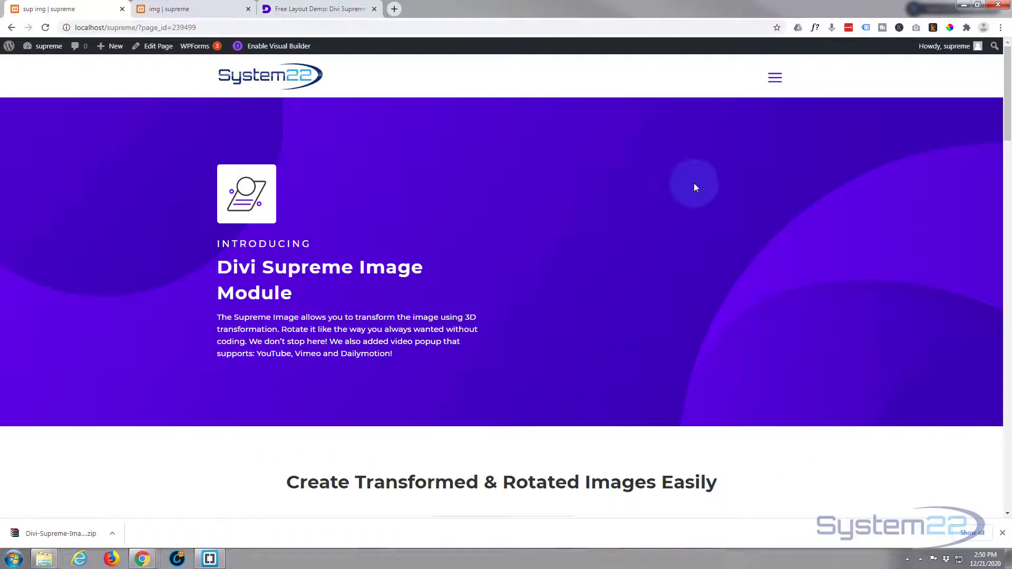